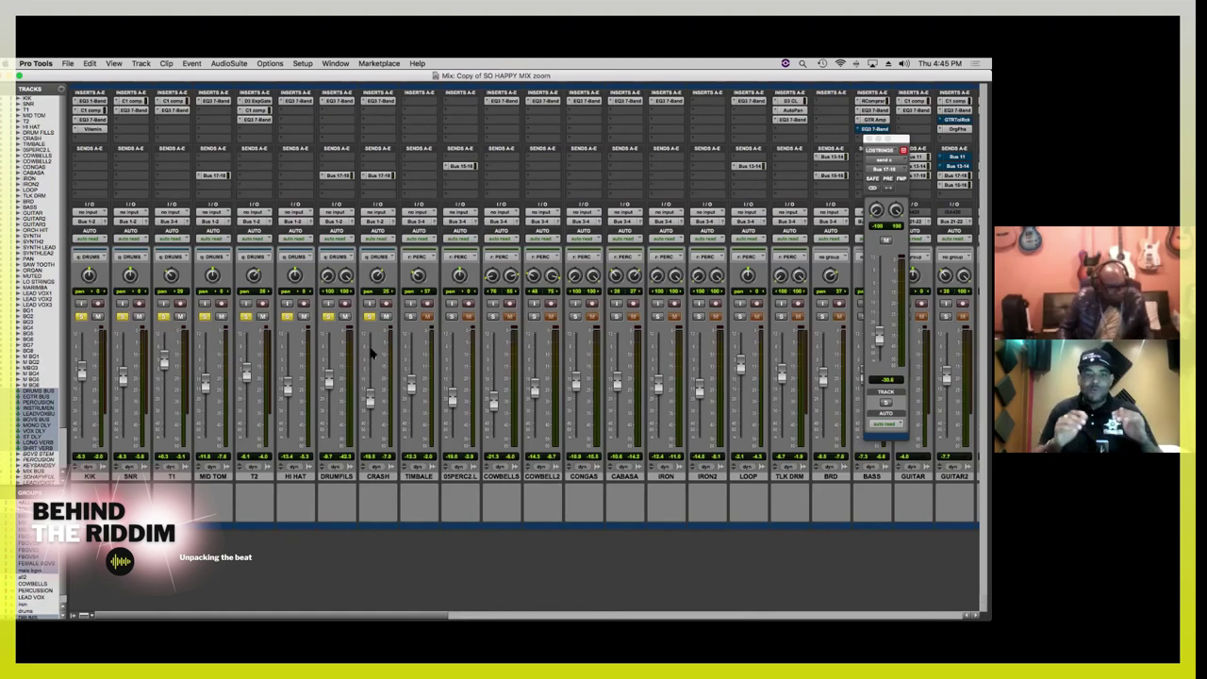
Step: Play the soloed drum tracks briefly from the session start in the Edit window
key("super+equal")
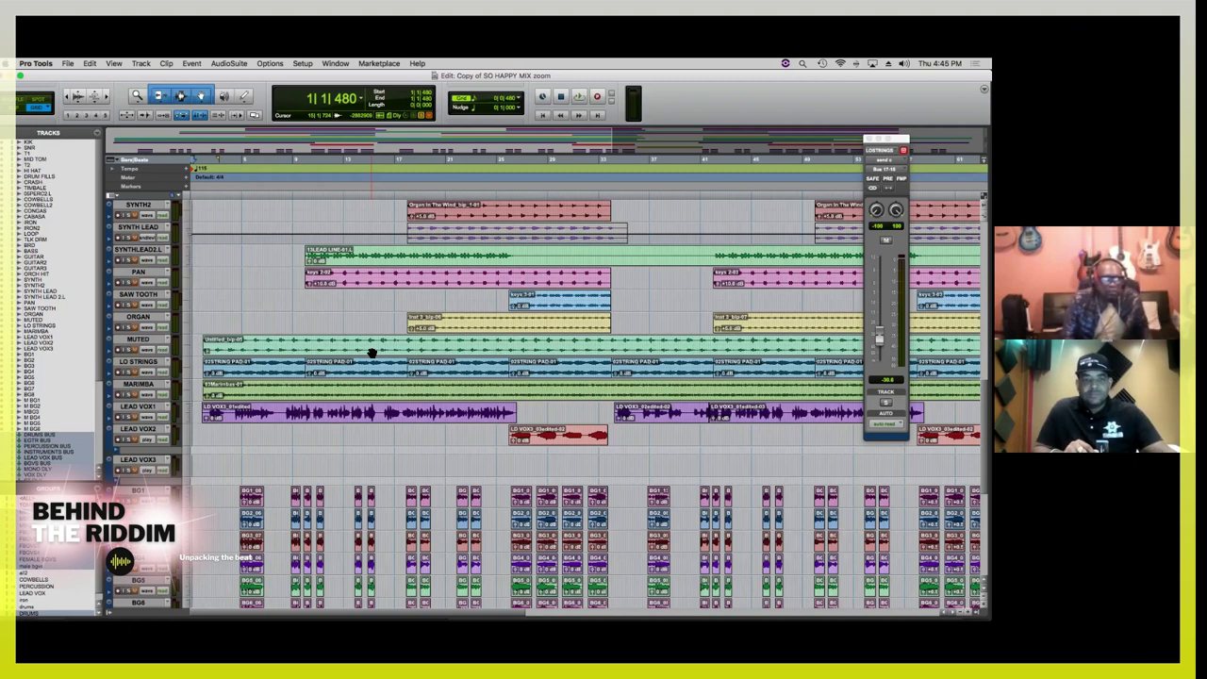
key("space")
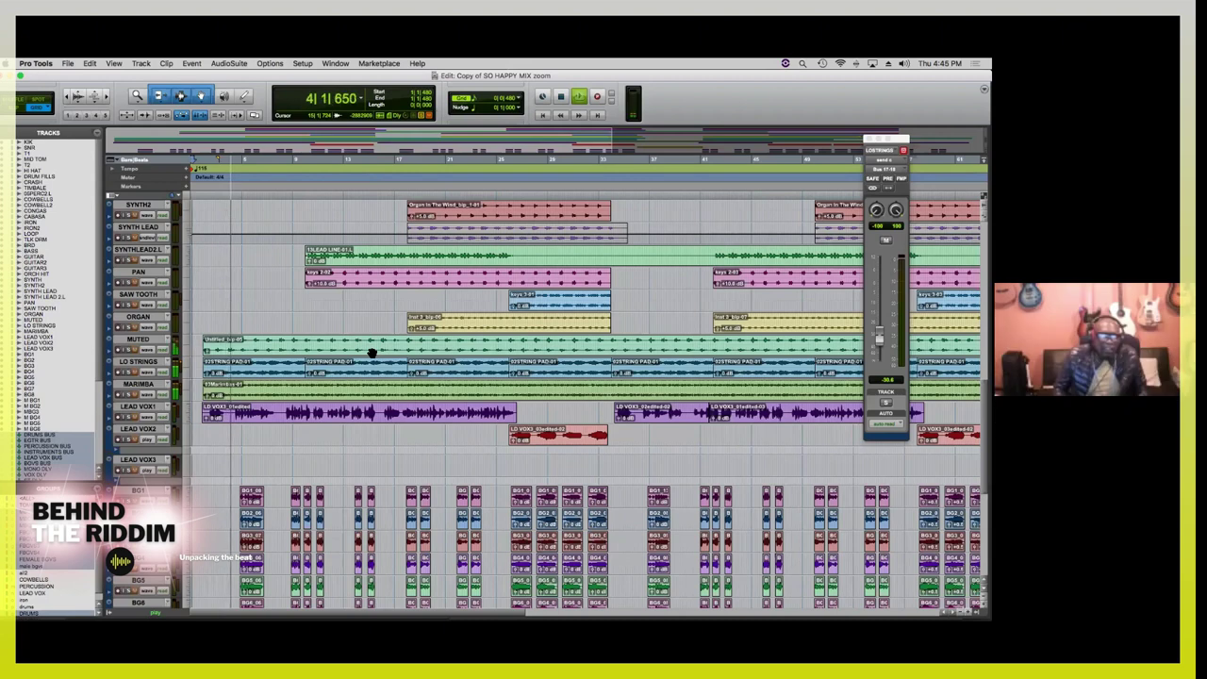
key("space")
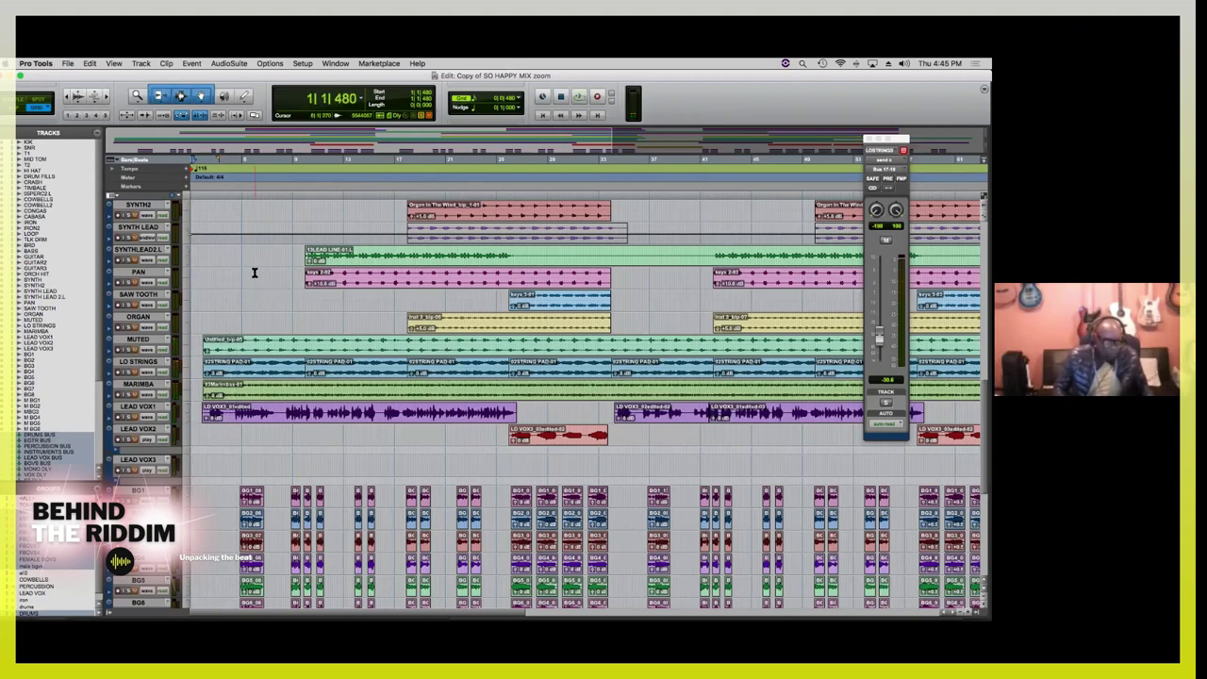
Step: Clear the solo on the DRUMS group and solo the PERC group in the mixer
key("super+equal")
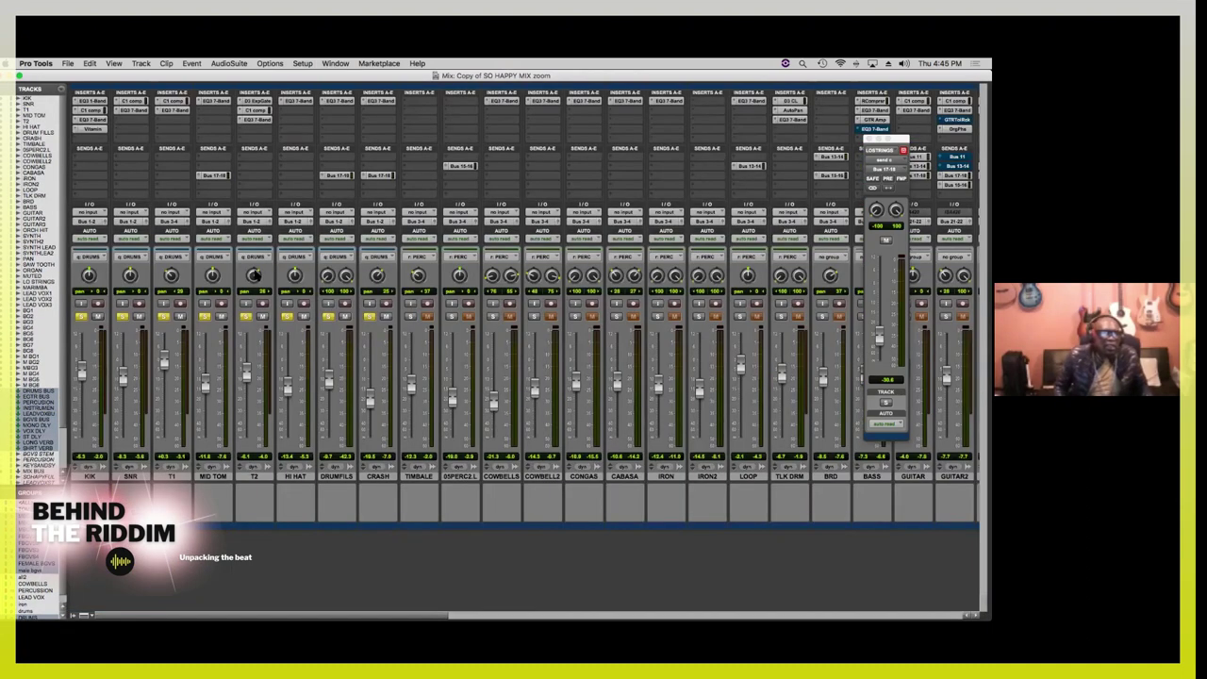
left_click(84, 318)
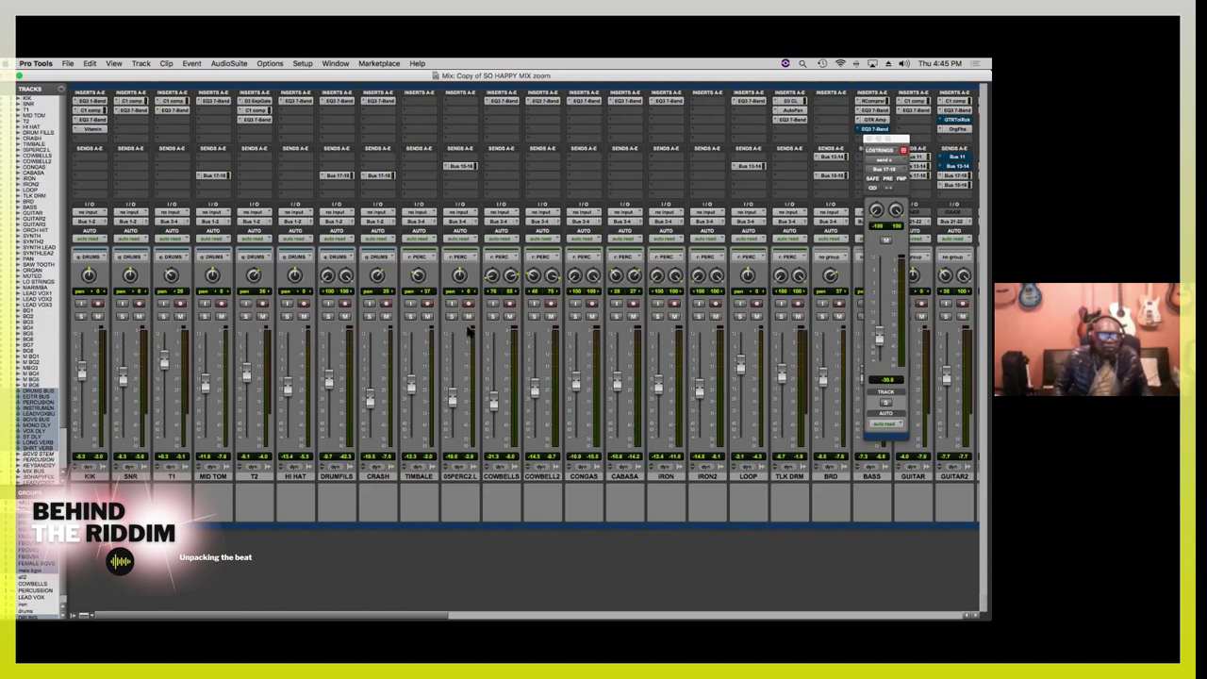
left_click(411, 317)
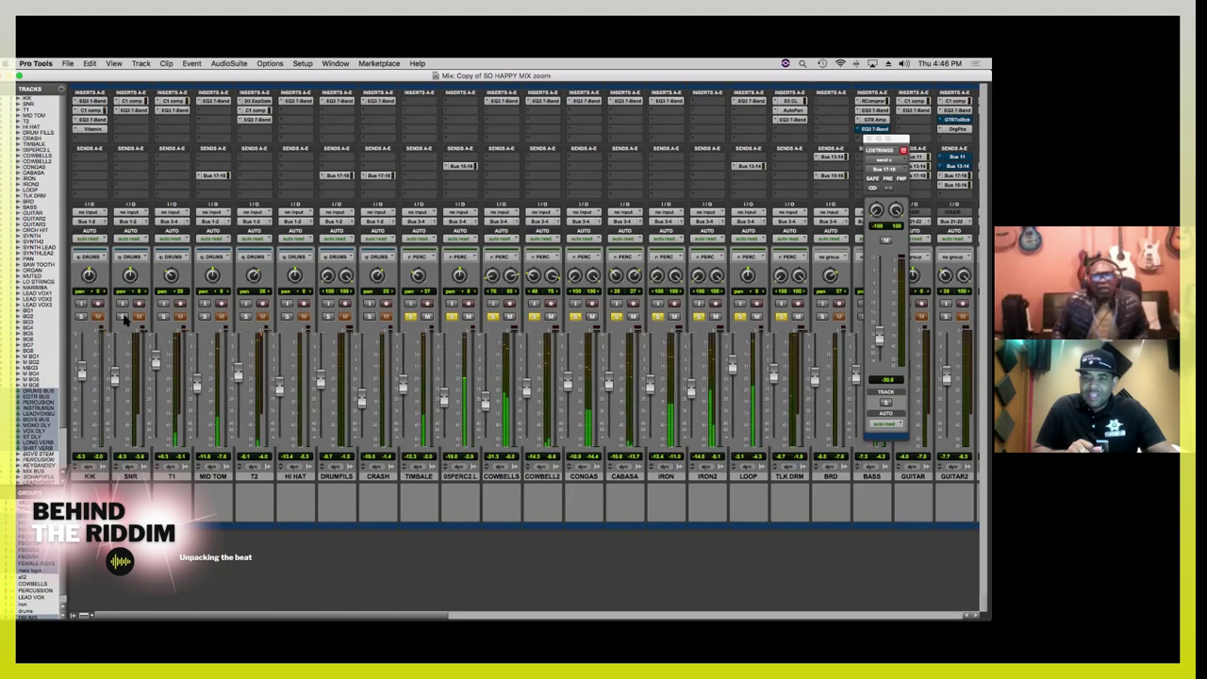
scroll(125, 321, "right", 1)
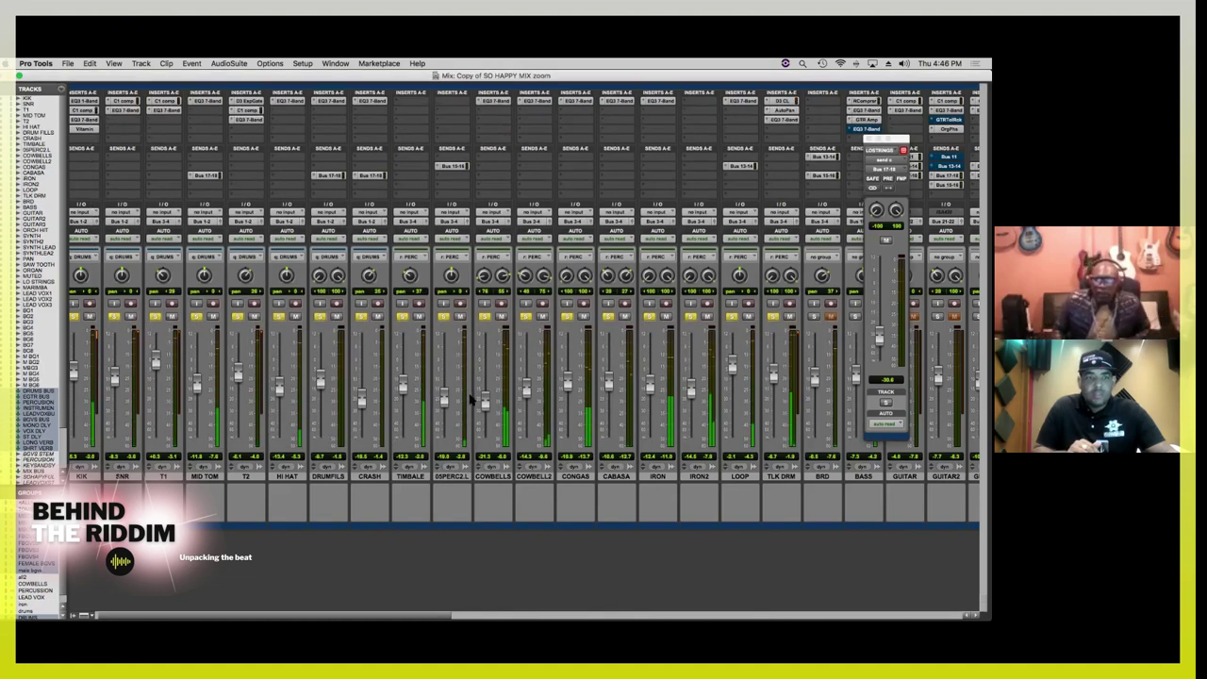
Step: Unsolo the percussion tracks from TLK DRM back to TIMBALE and clear the solo on the DRUMS group
scroll(657, 391, "right", 5)
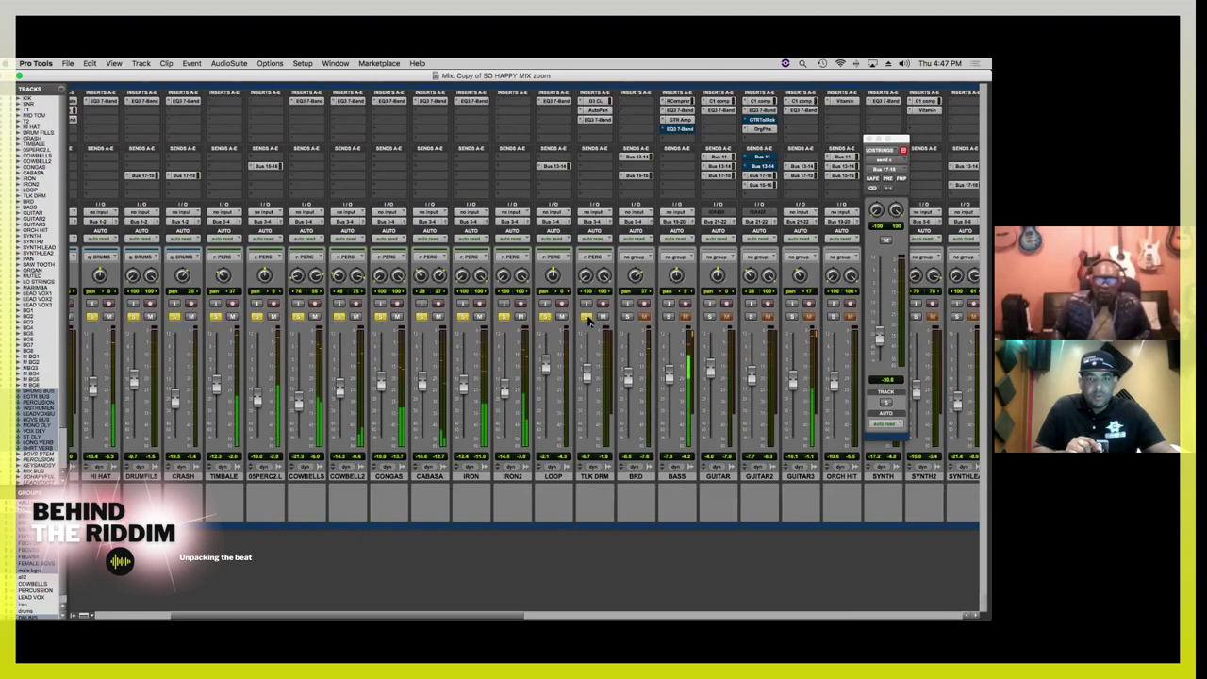
left_click_drag(586, 317, 218, 317)
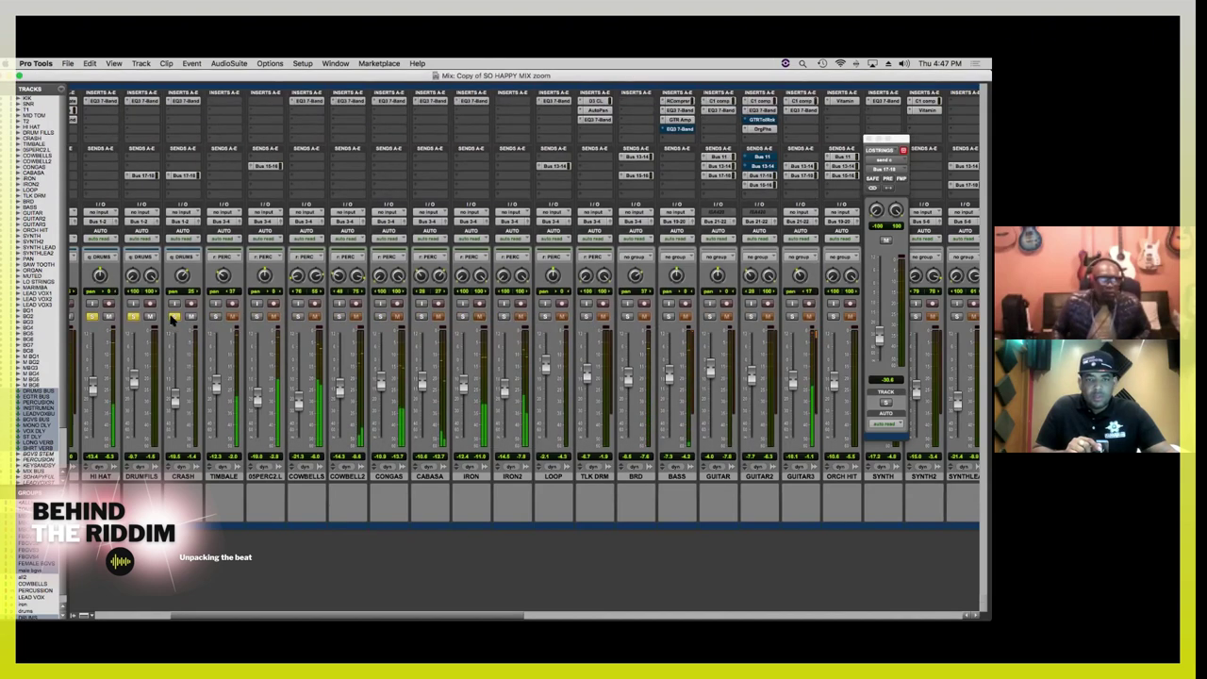
left_click(174, 317, "alt")
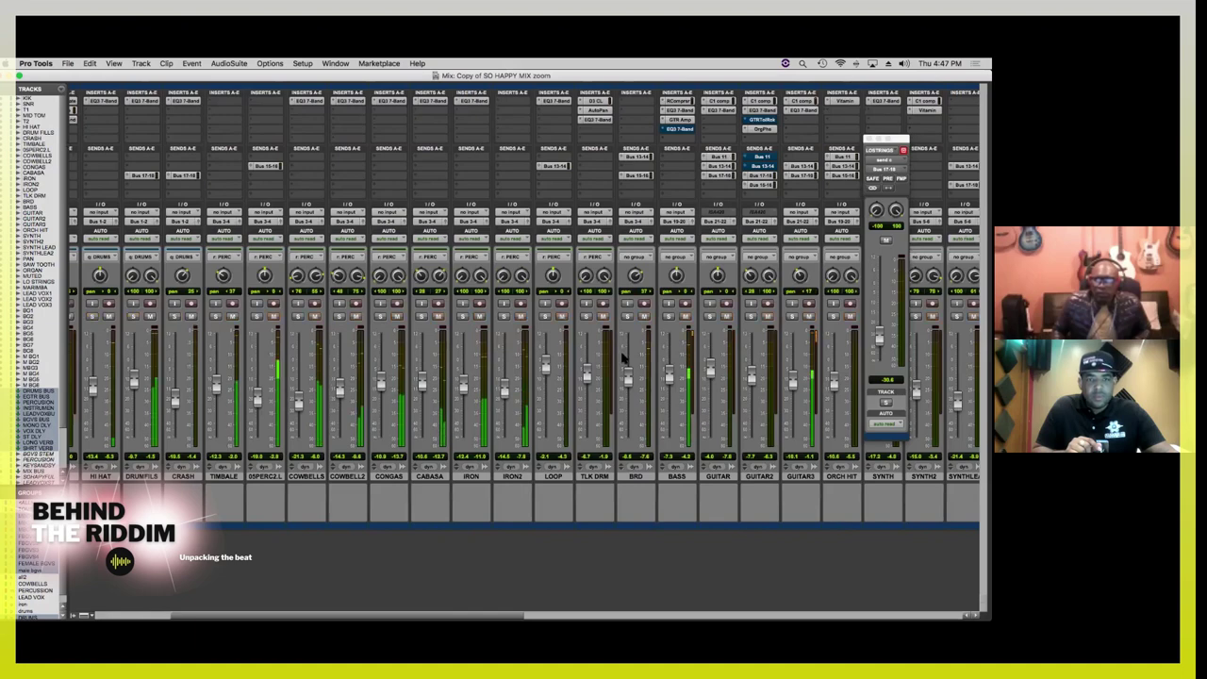
Step: Solo the GUITAR, GUITAR2, GUITAR3 and BASS tracks in the mixer
left_click(709, 318)
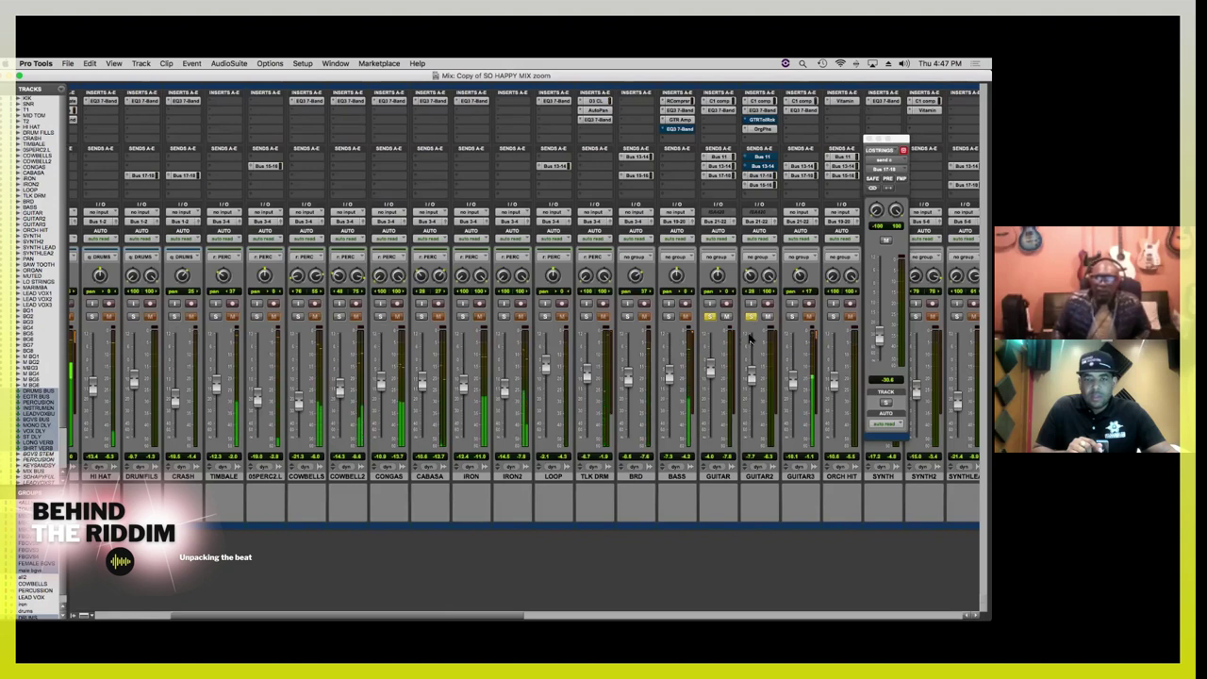
left_click(792, 319, "alt")
left_click(792, 319)
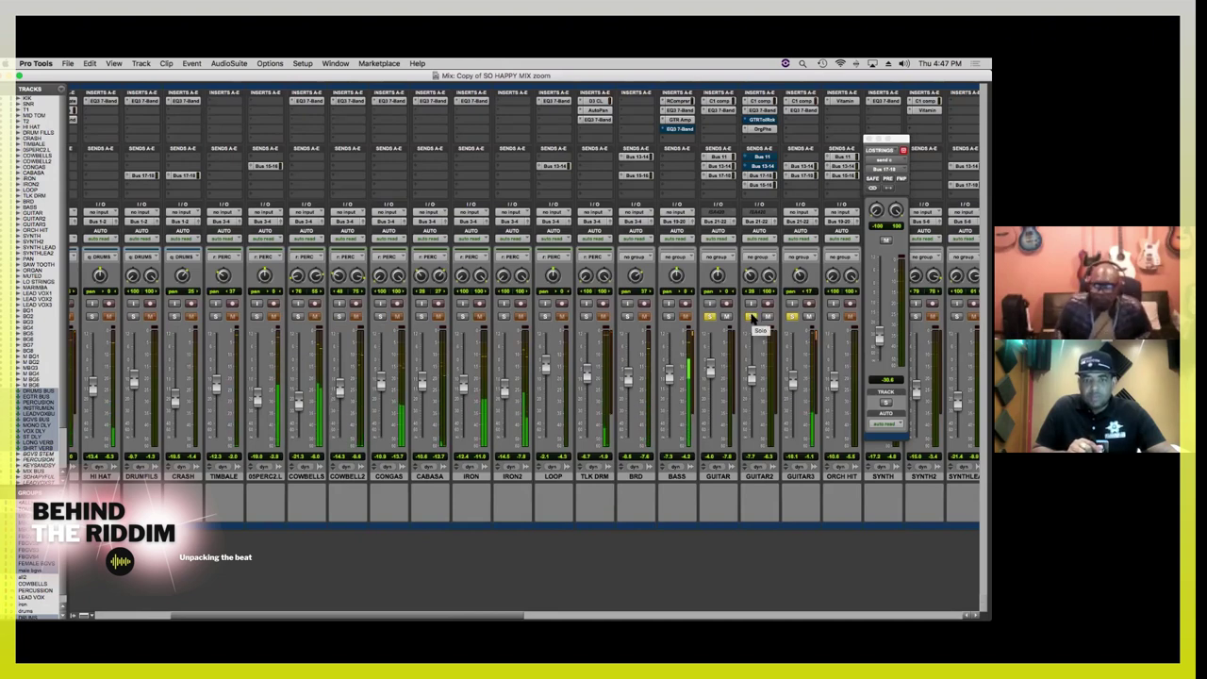
scroll(752, 320, "right", 5)
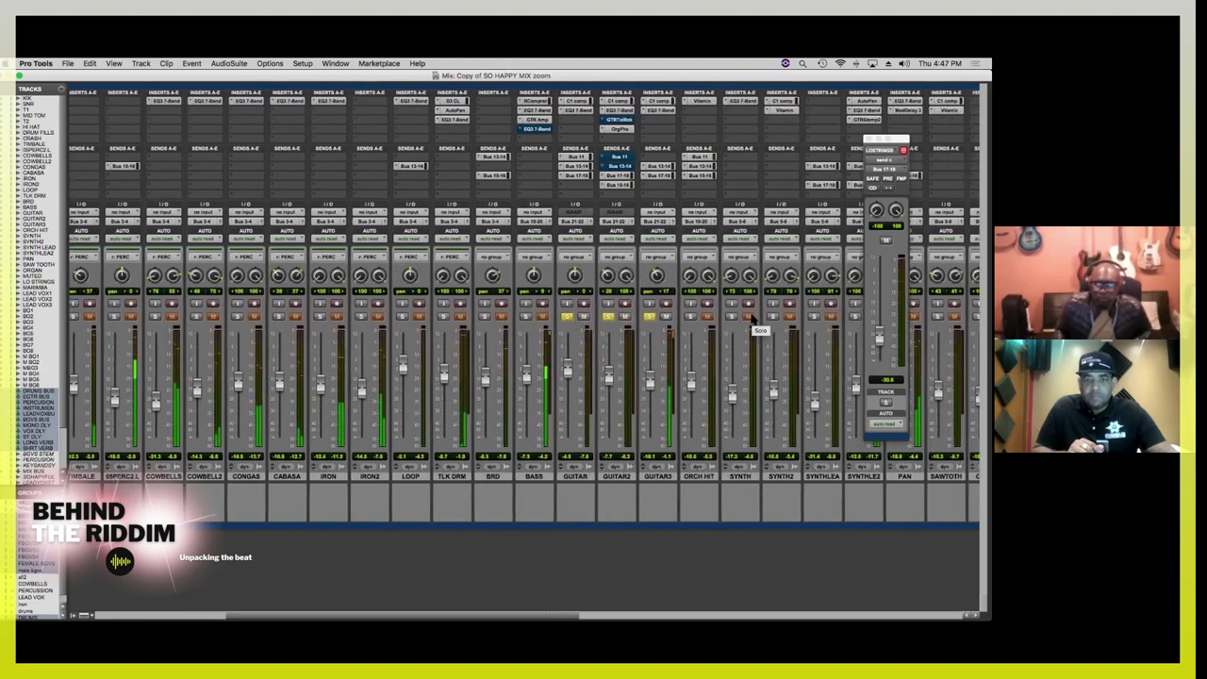
scroll(752, 320, "right", 1)
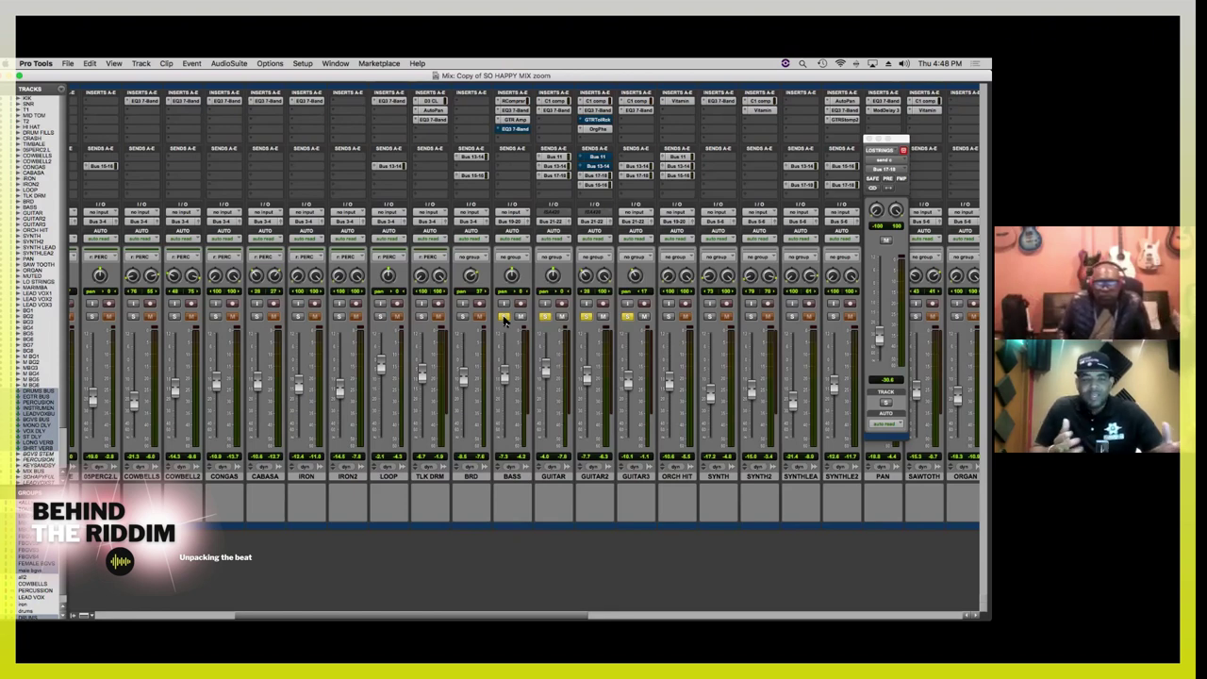
Step: Unsolo the BASS track and the three guitar tracks
left_click(504, 318)
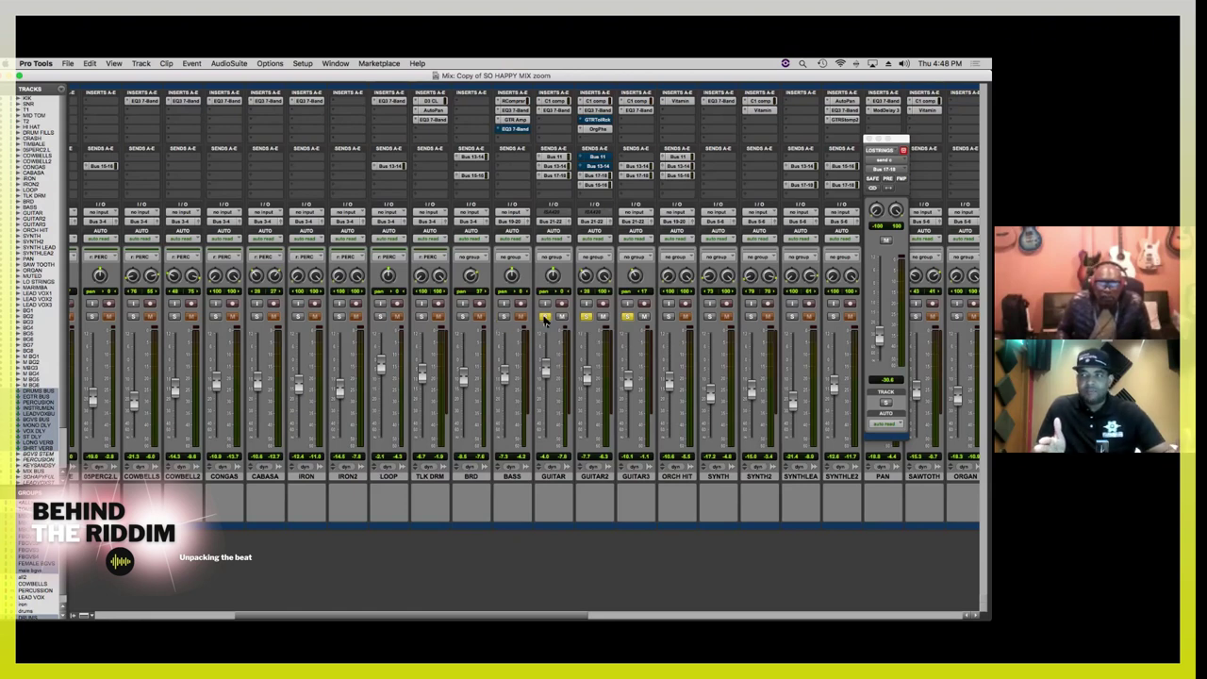
left_click(545, 318)
left_click(586, 318)
left_click(627, 317)
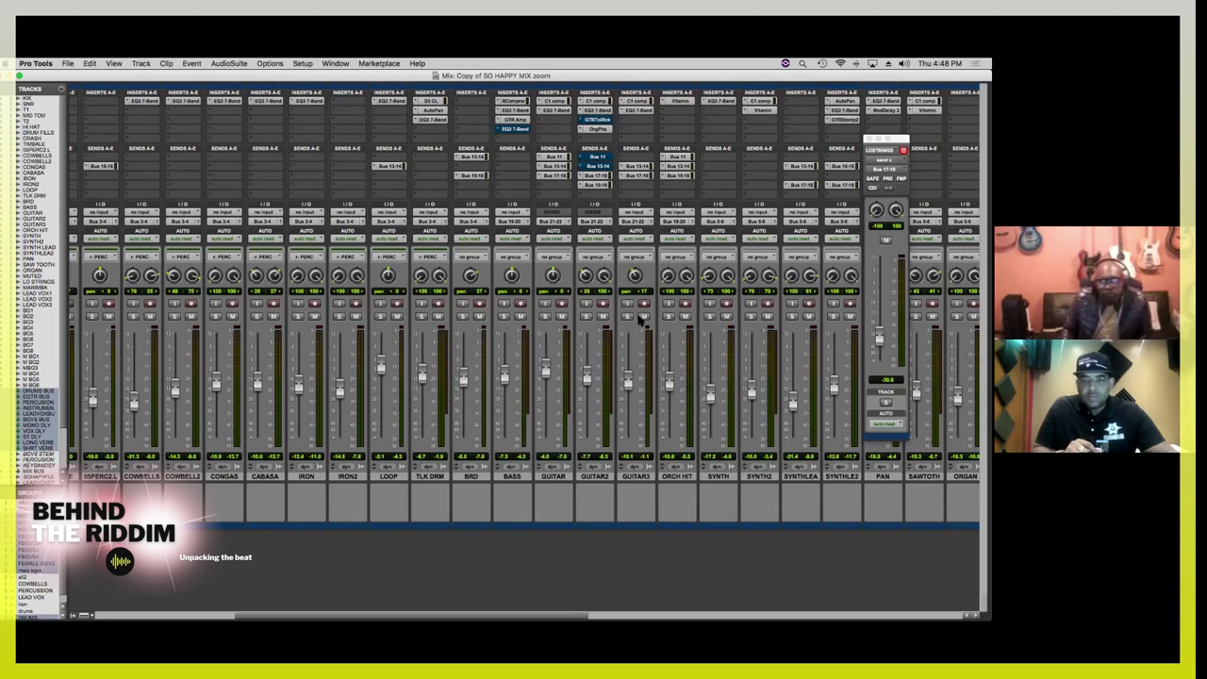
Step: Start playback and solo the keyboard and melodic tracks from ORCH HIT through MARIMBA in the mixer
scroll(694, 333, "right", 5)
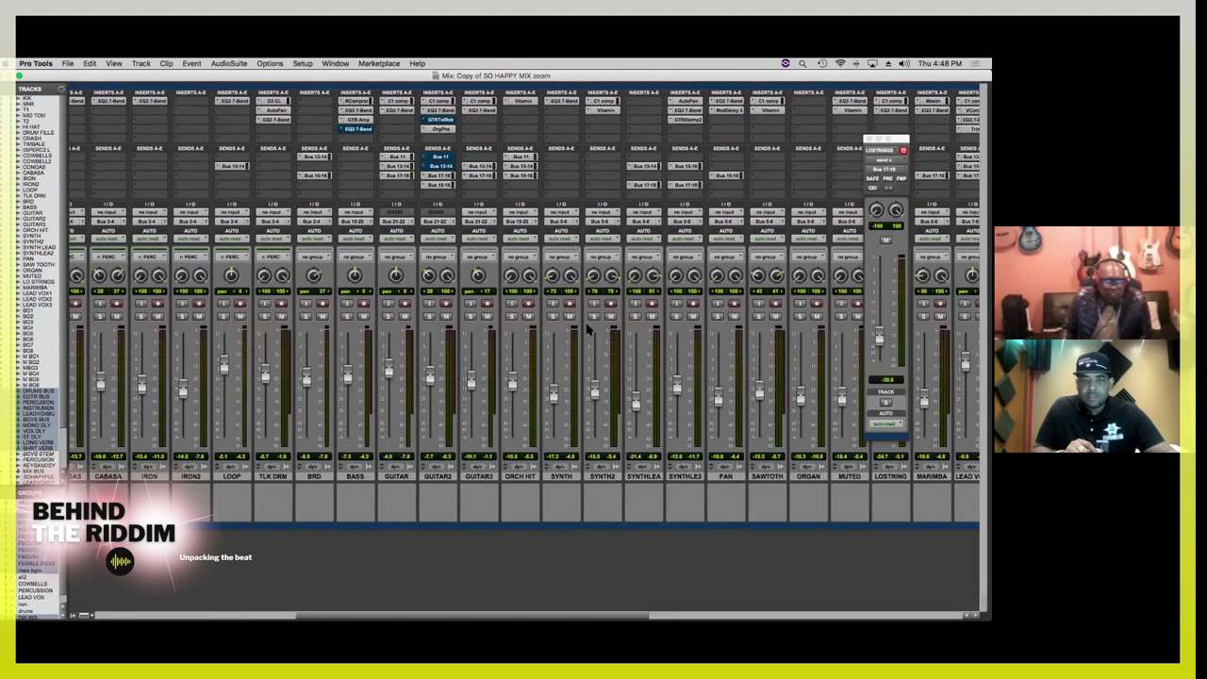
scroll(577, 328, "right", 1)
scroll(577, 328, "right", 2)
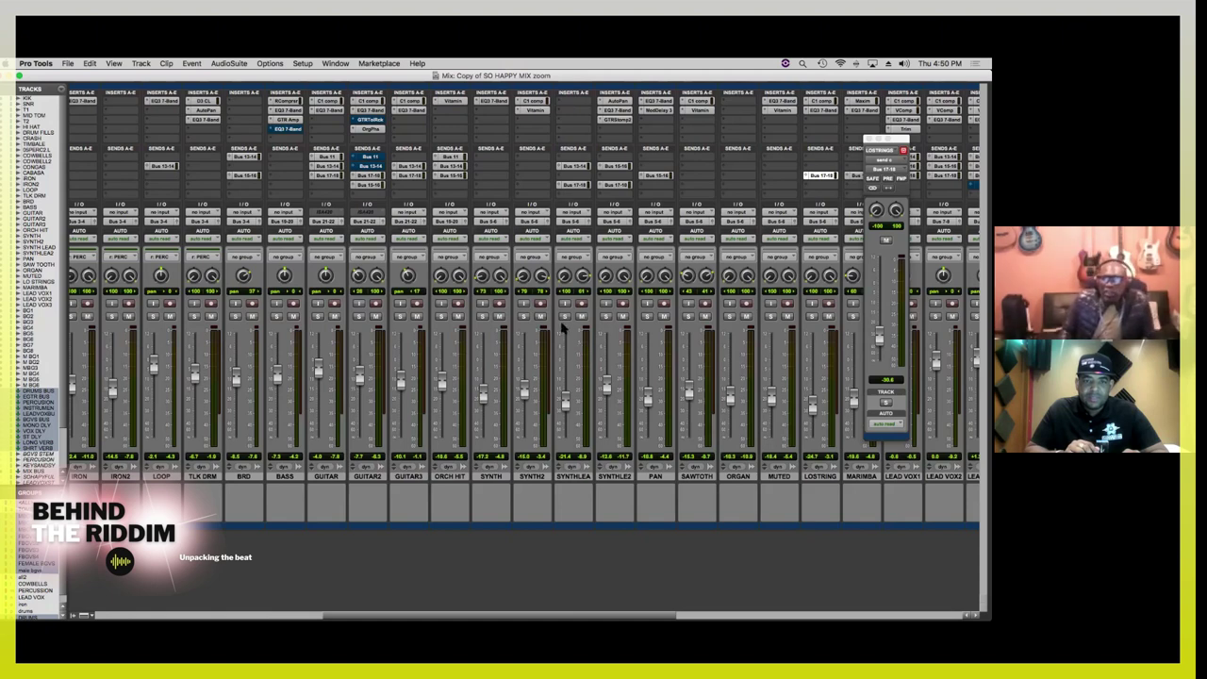
scroll(563, 325, "right", 1)
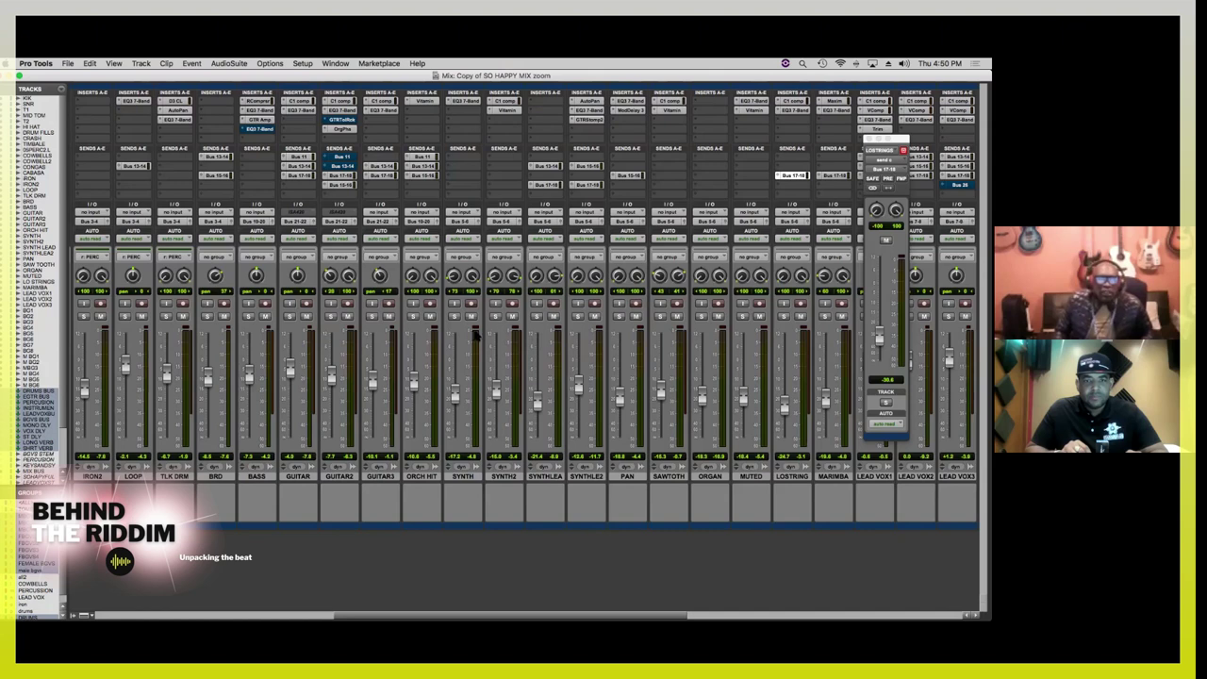
key("space")
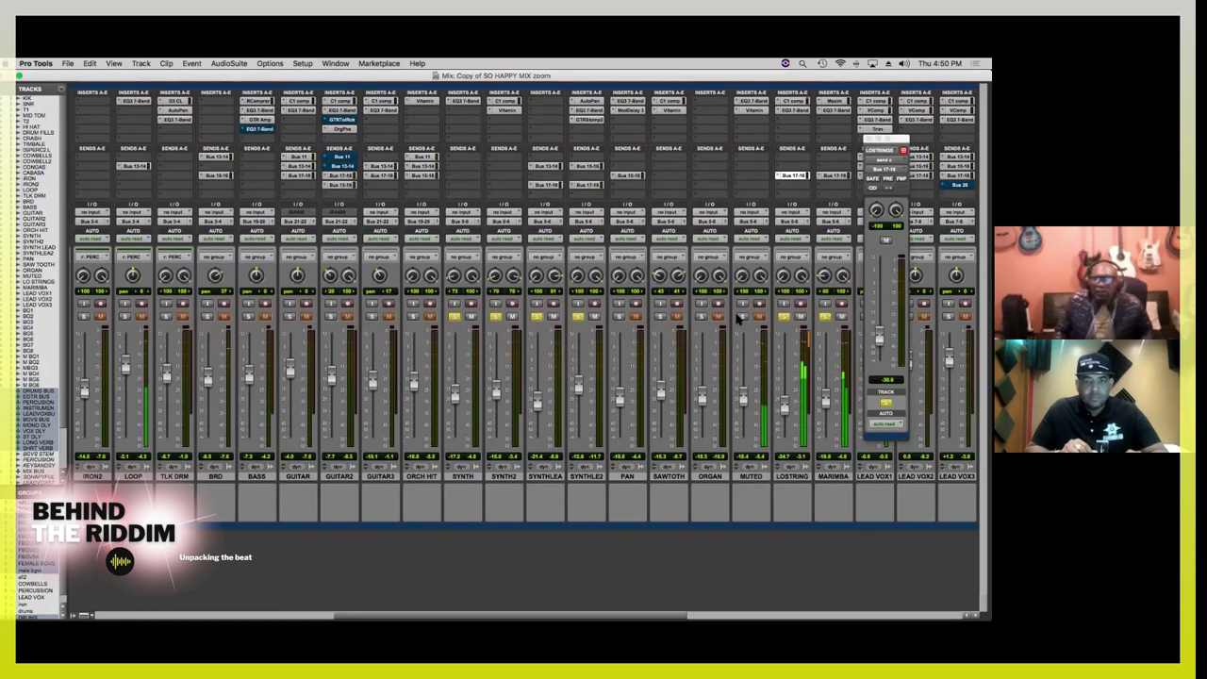
left_click(701, 317)
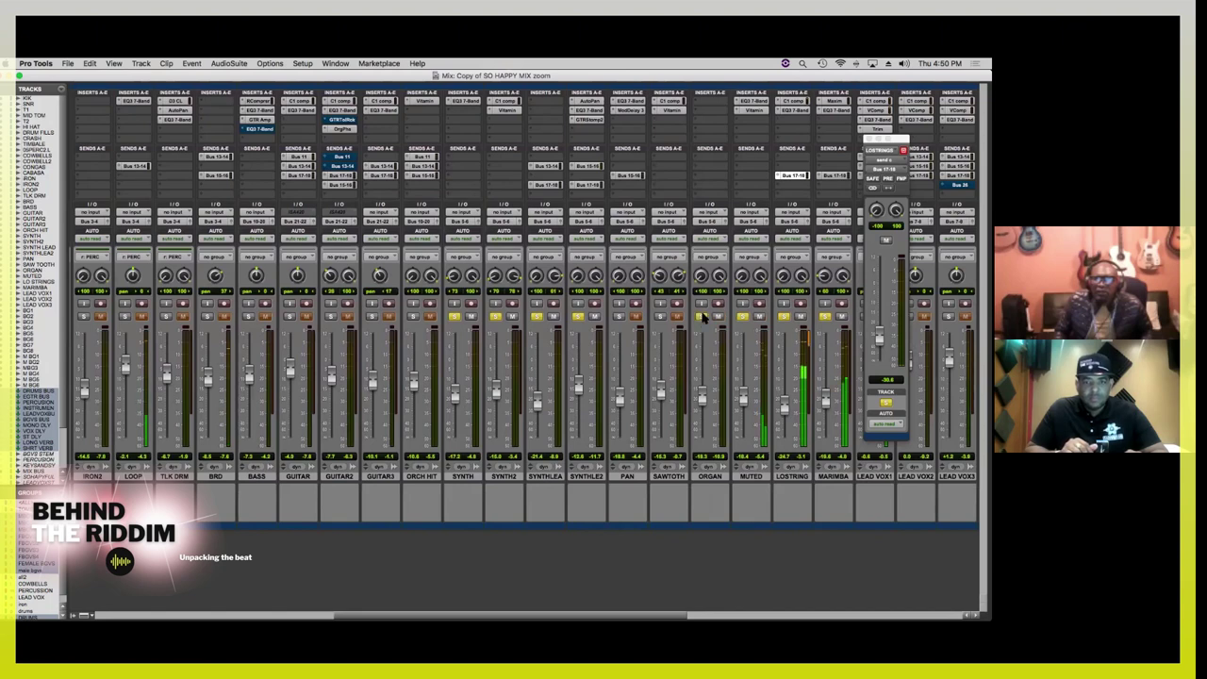
left_click(618, 317)
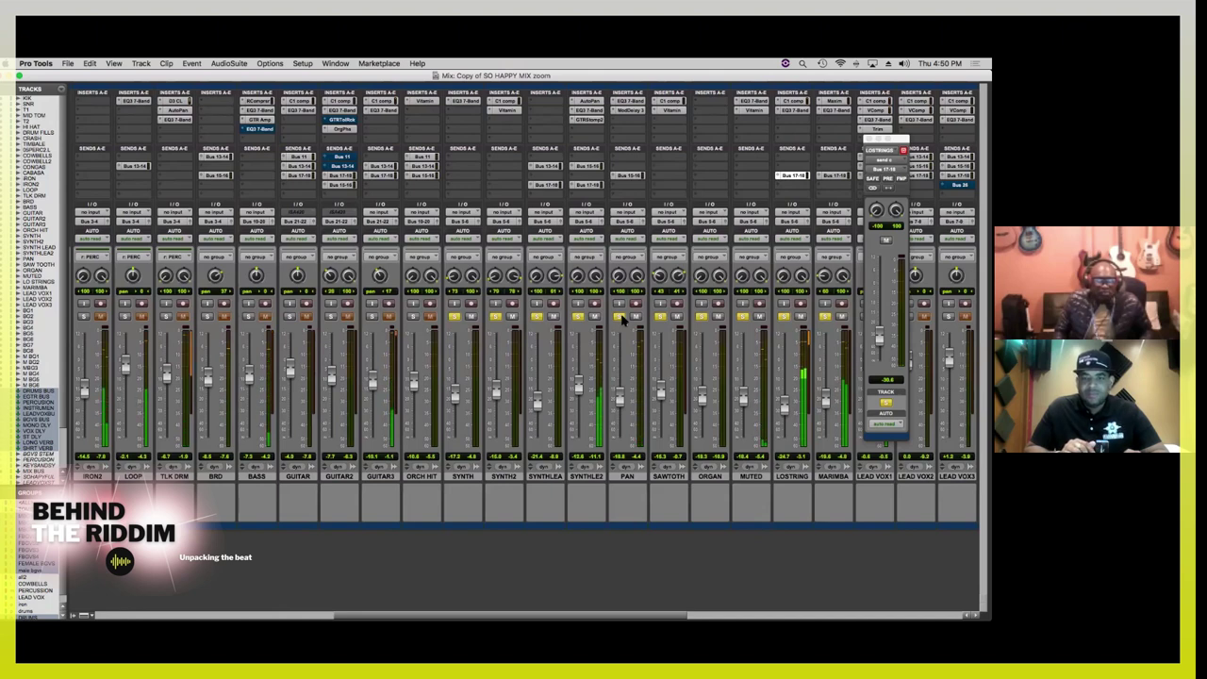
key("super+equal")
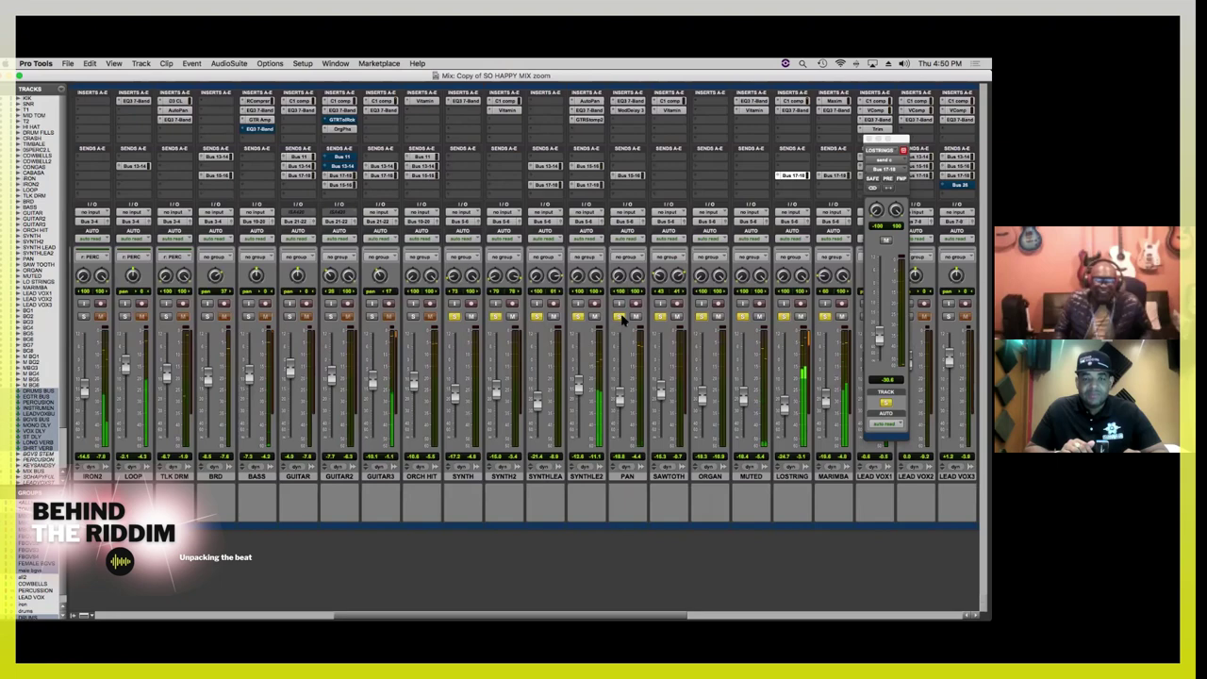
left_click(413, 315)
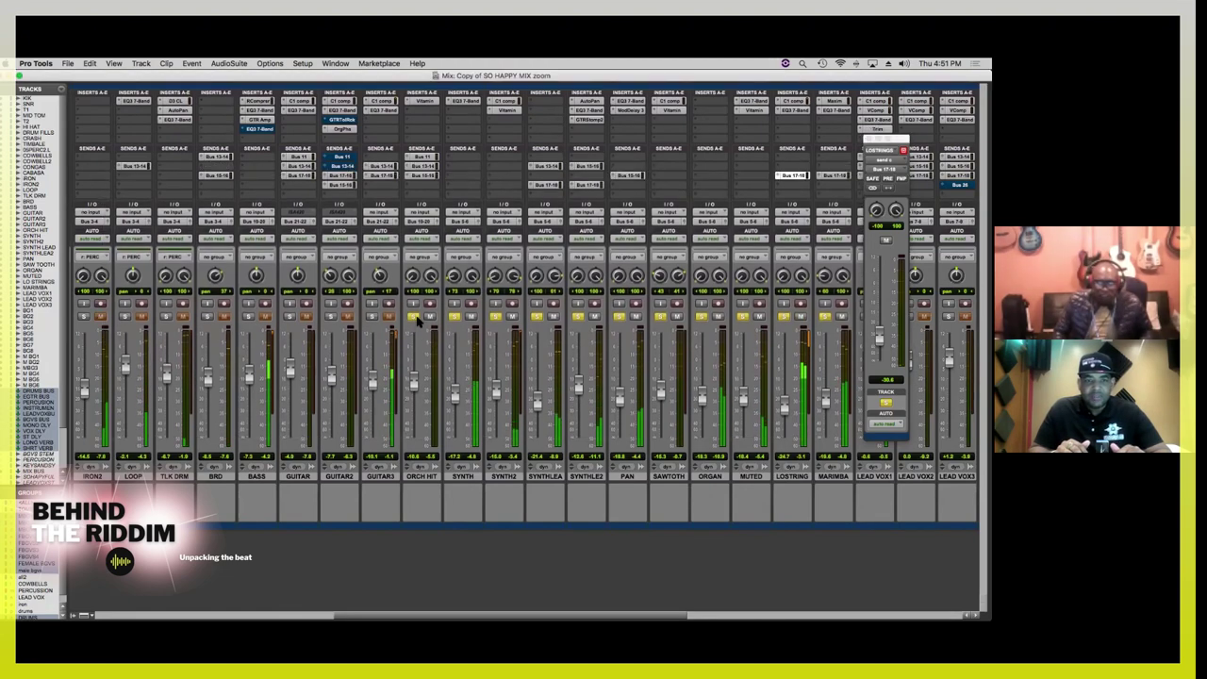
Step: Solo the female backing vocals BG1 to BG8 and the male backing vocals M BG1 to M BG6
scroll(522, 368, "right", 10)
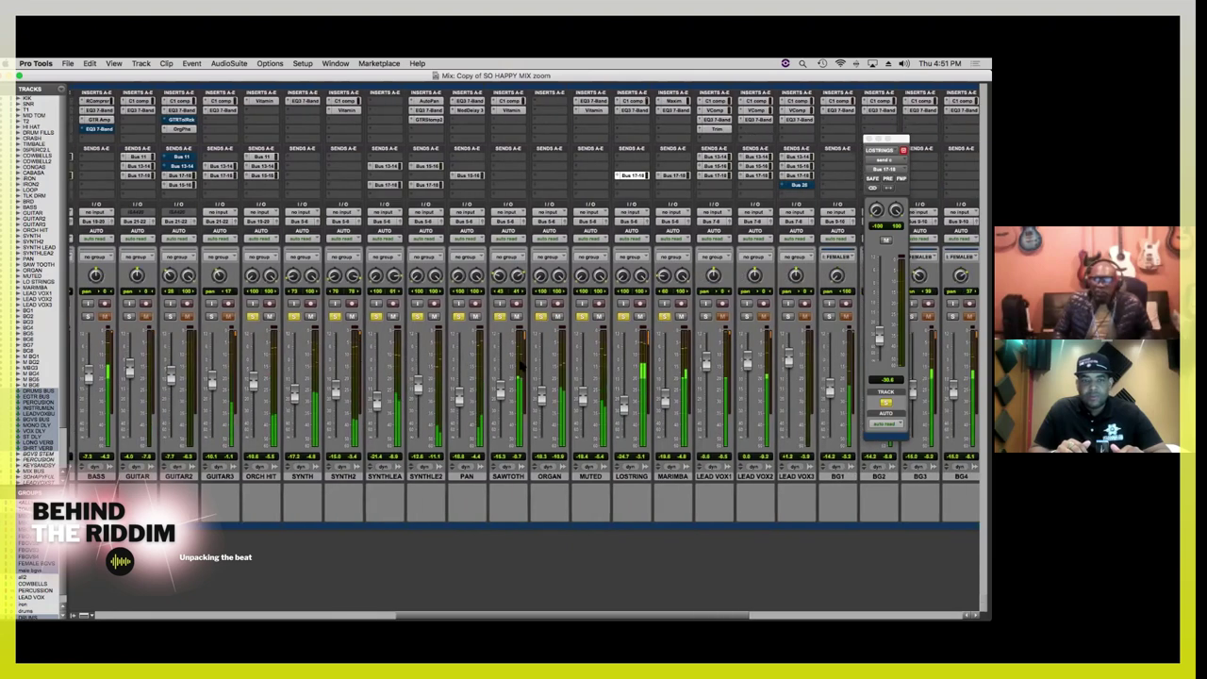
scroll(520, 365, "right", 5)
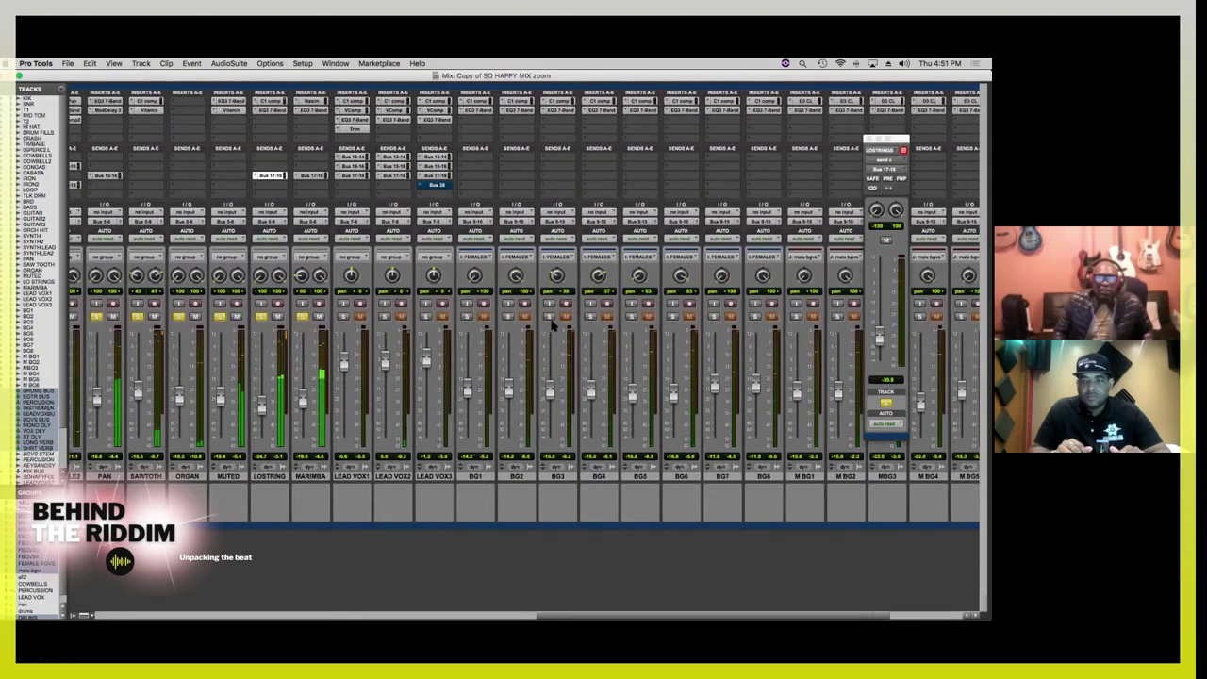
left_click(479, 318)
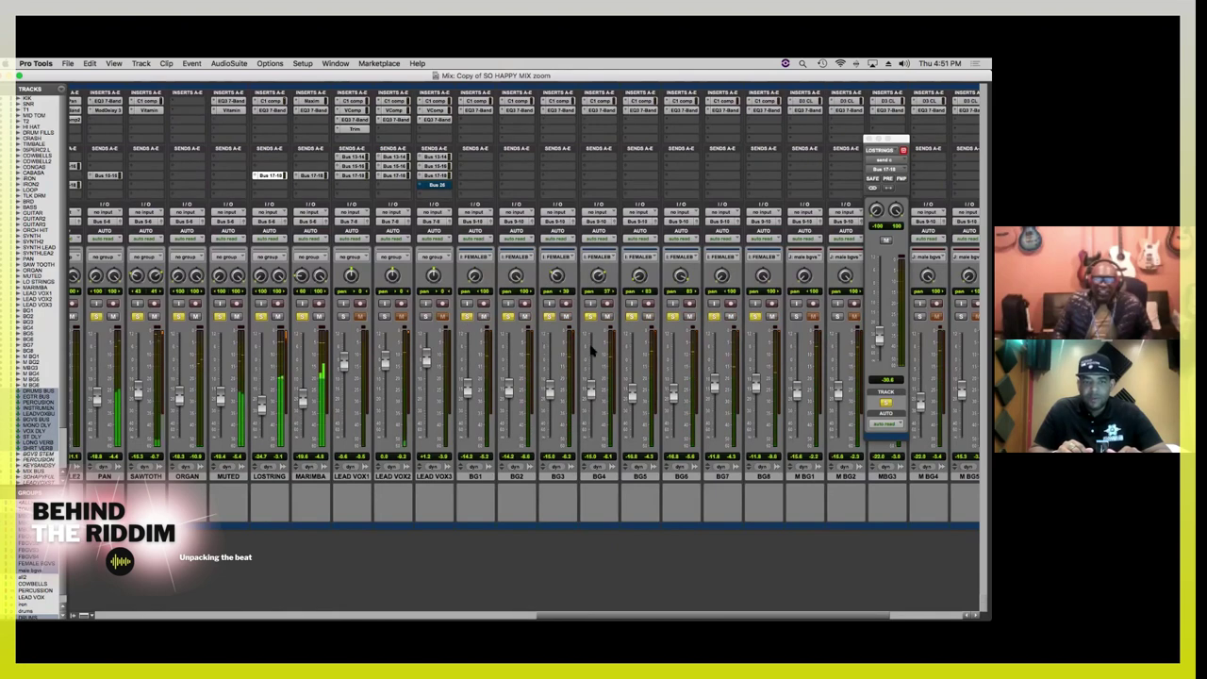
scroll(593, 345, "right", 3)
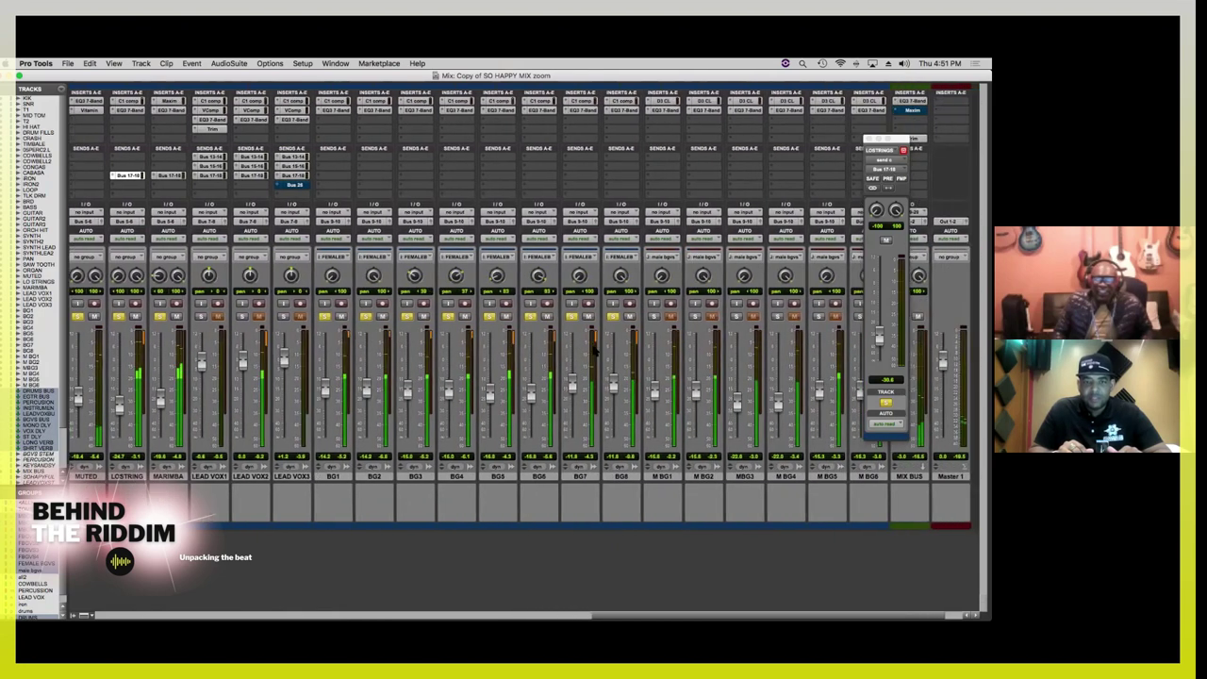
left_click(653, 316)
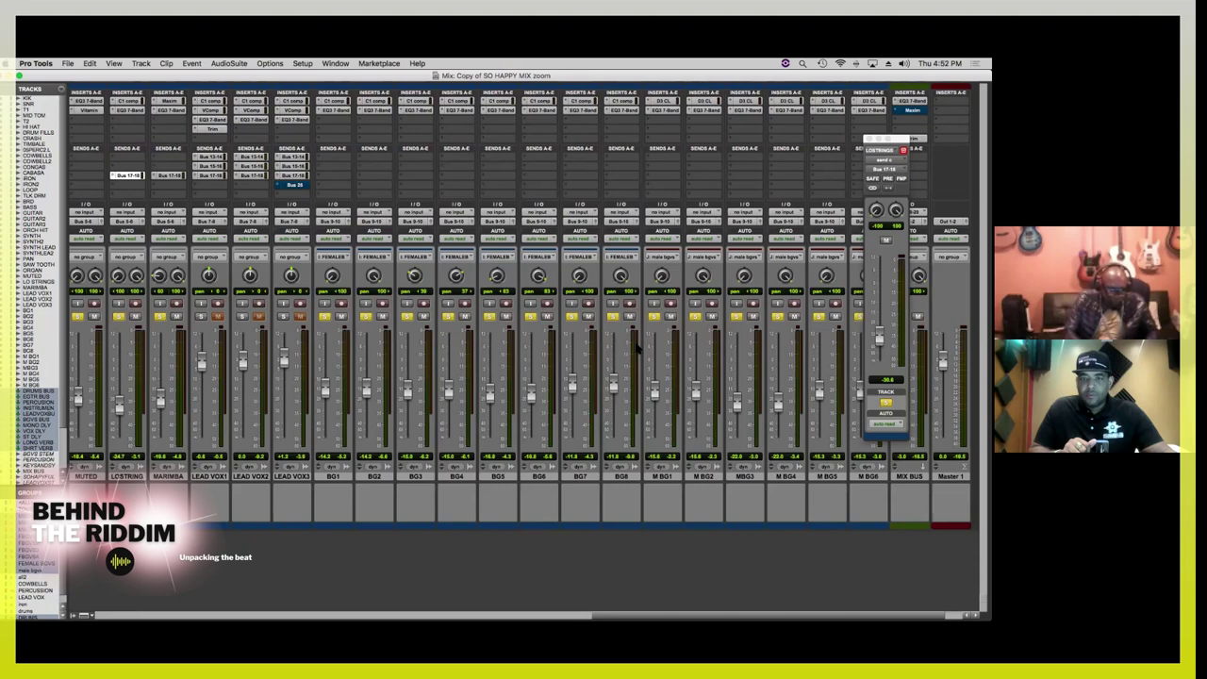
Step: Play the soloed tracks from position 4|4|480 in the Edit window and examine the arrangement along the timeline
key("super+equal")
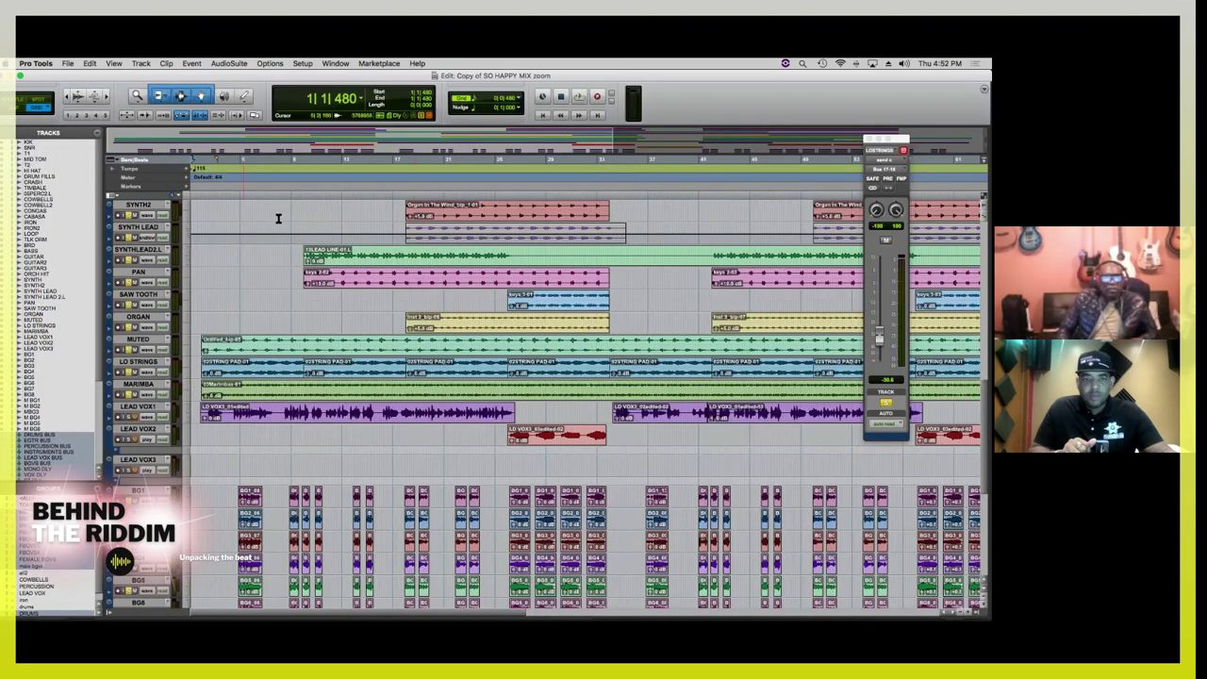
left_click(239, 162)
key("space")
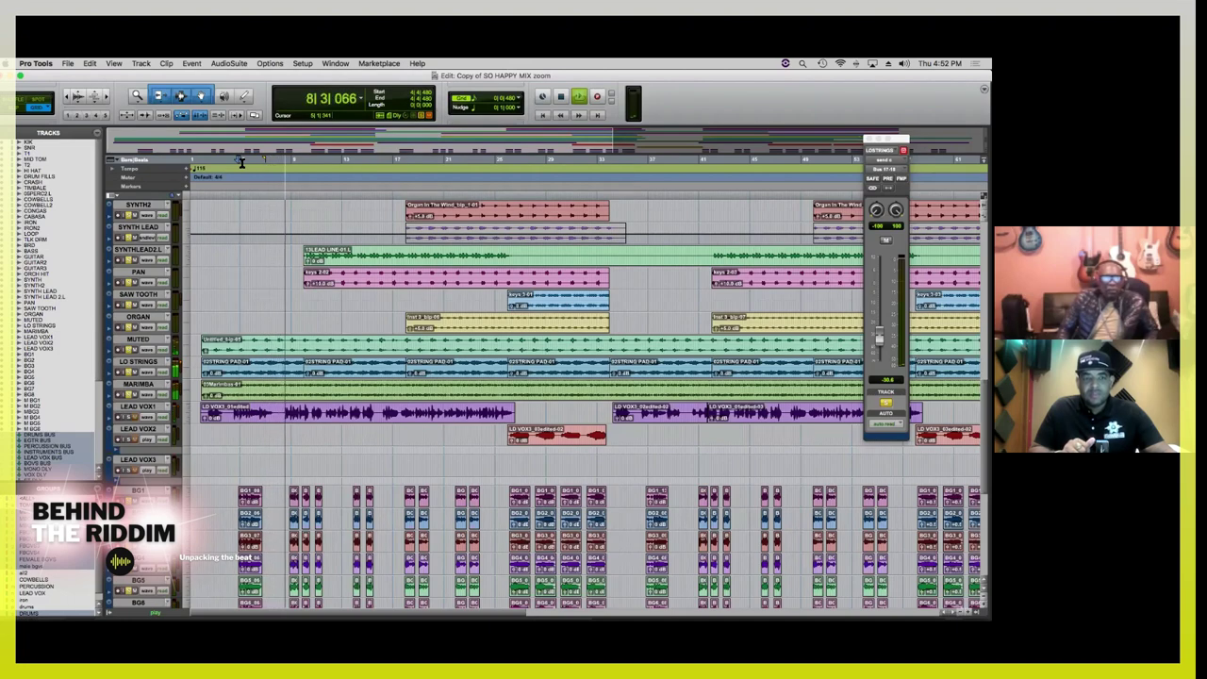
key("space")
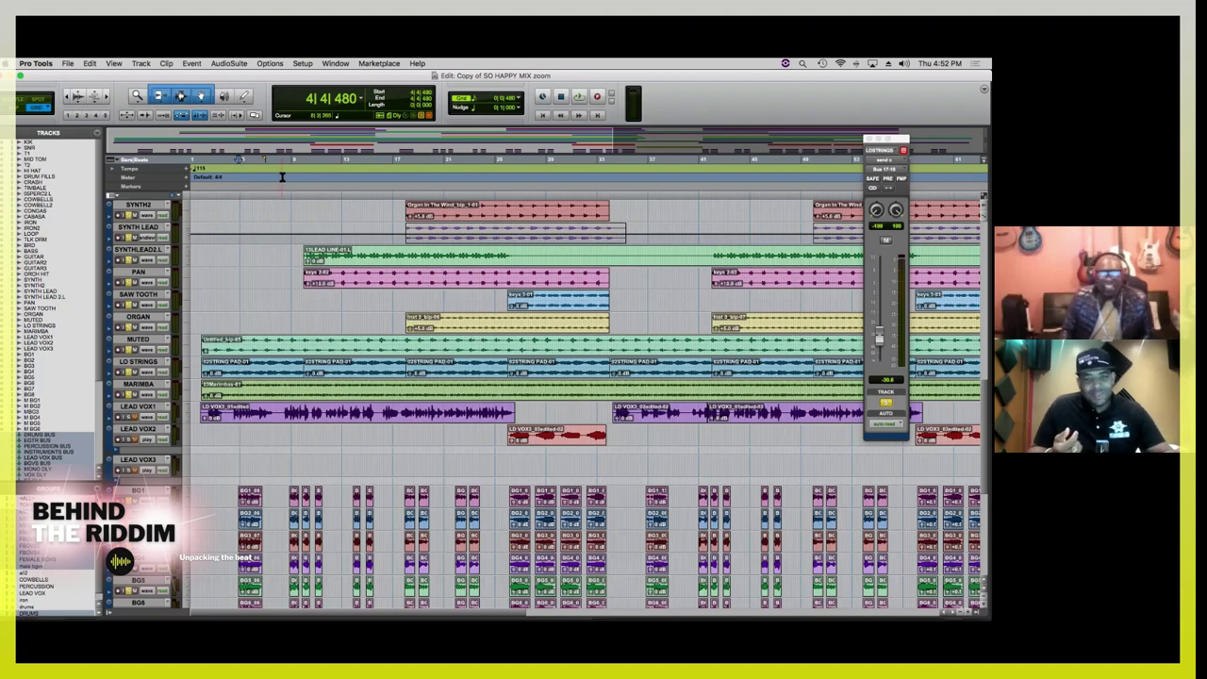
scroll(281, 176, "right", 3)
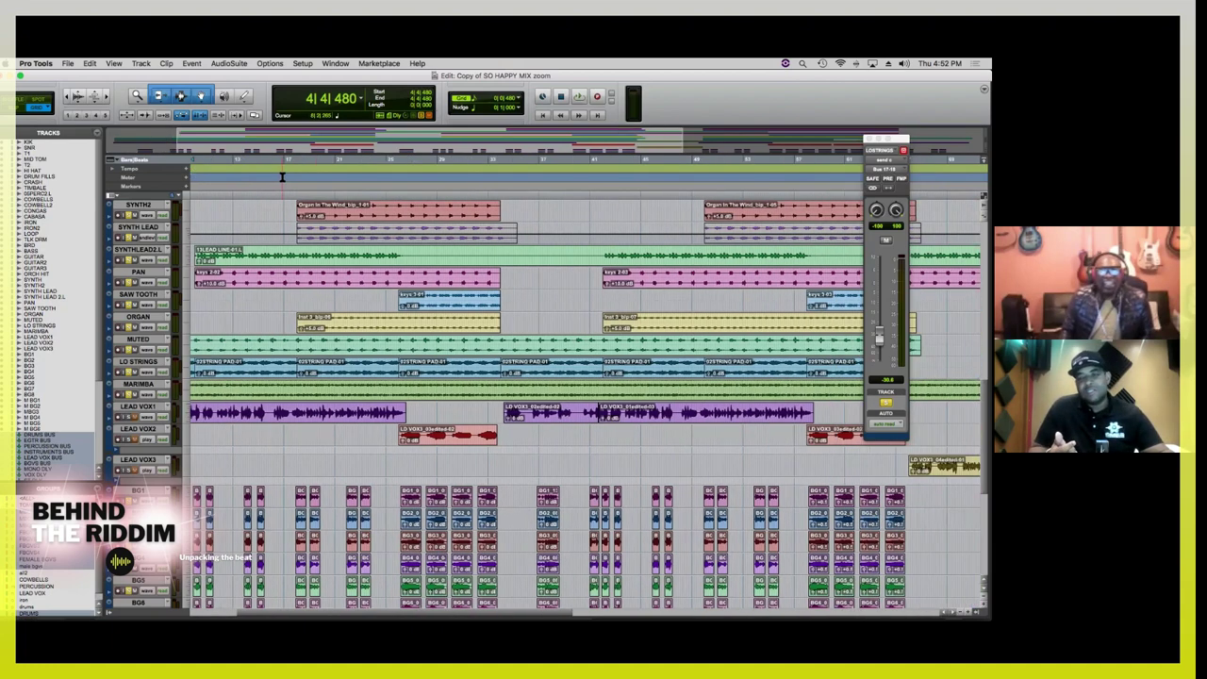
scroll(281, 177, "right", 5)
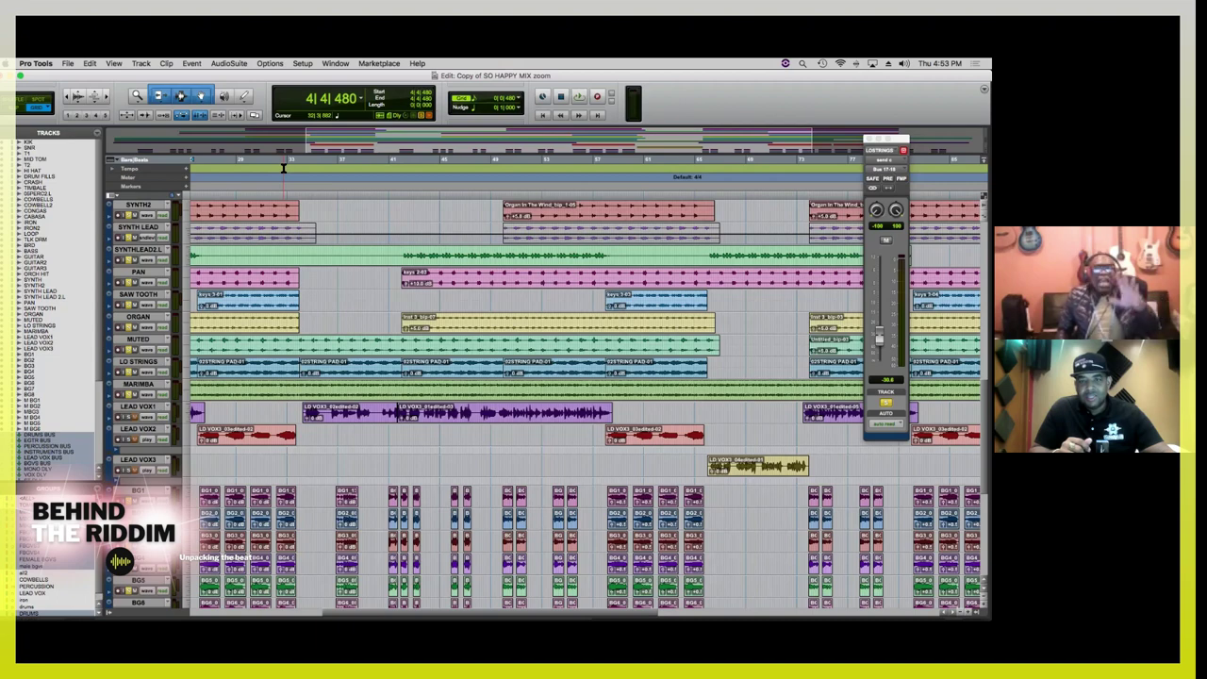
scroll(283, 168, "left", 5)
scroll(283, 168, "left", 5)
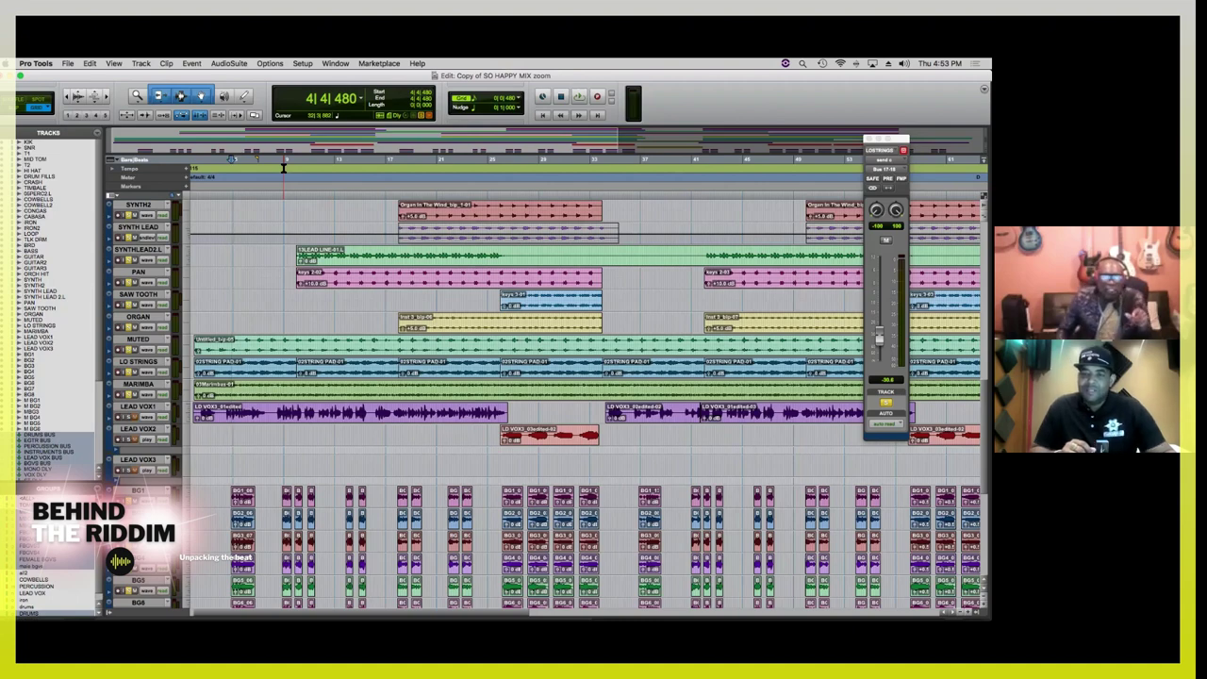
Step: Review the vocal and keyboard clips along the timeline and set the playback position to 65|1|000, near the LEAD VOX3 clip
scroll(297, 254, "down", 5)
scroll(297, 254, "down", 6)
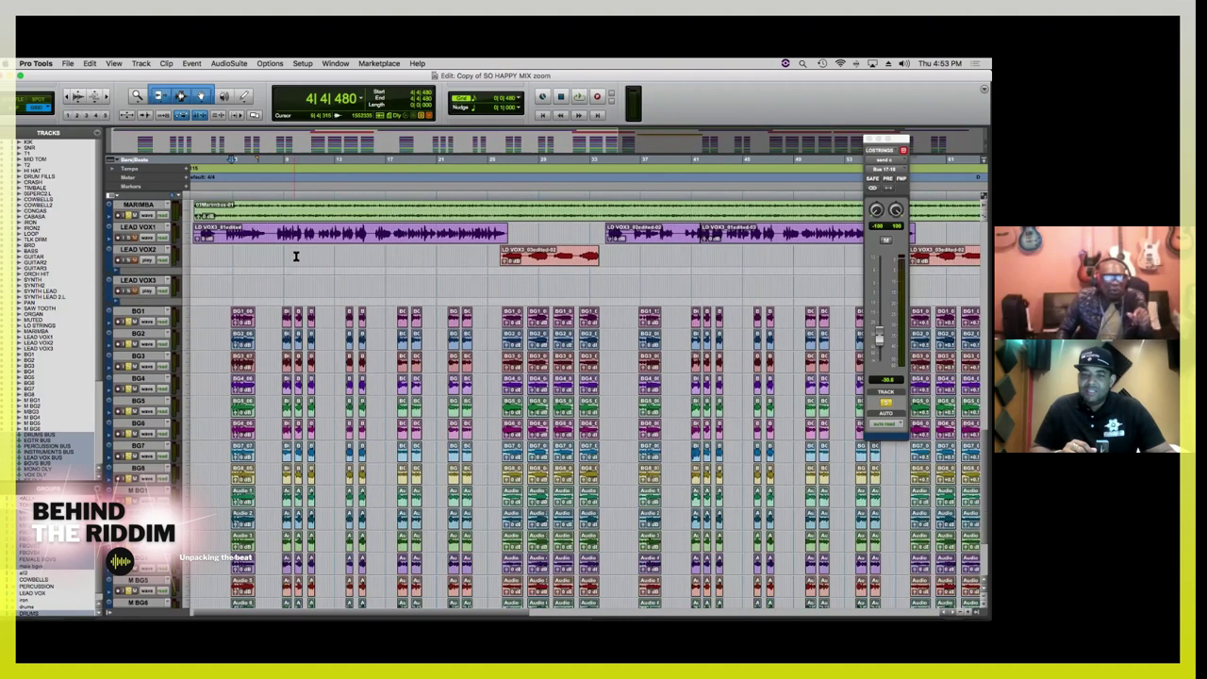
scroll(296, 257, "up", 4)
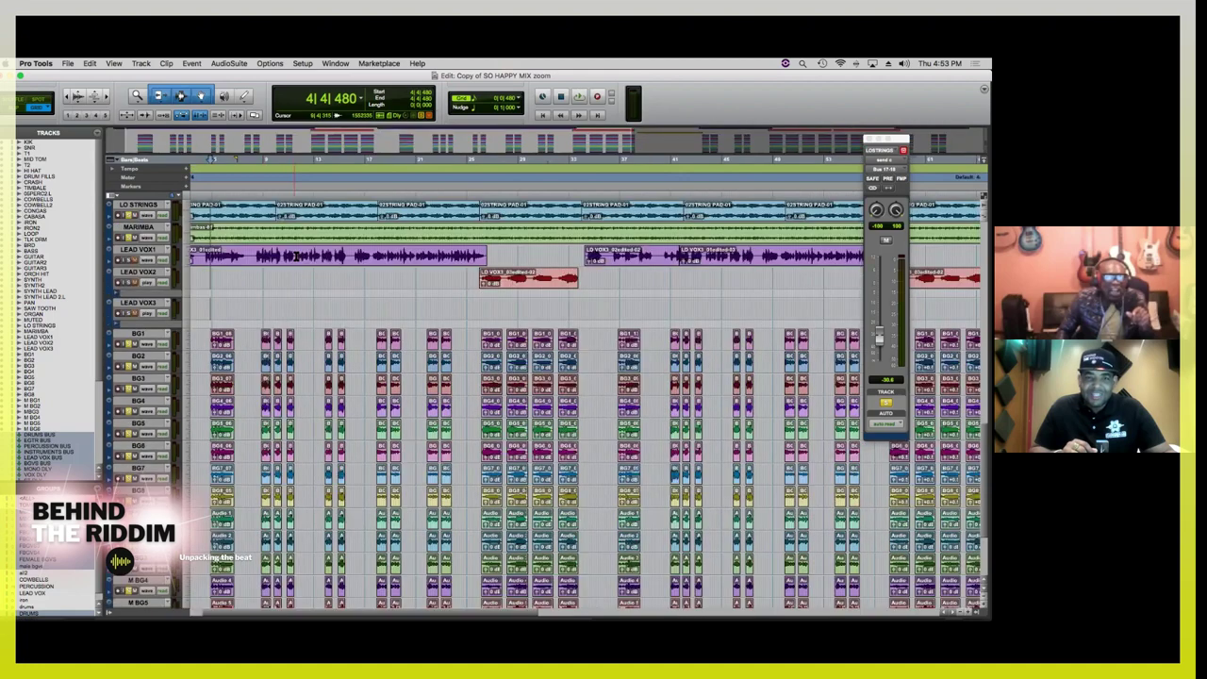
scroll(295, 256, "up", 8)
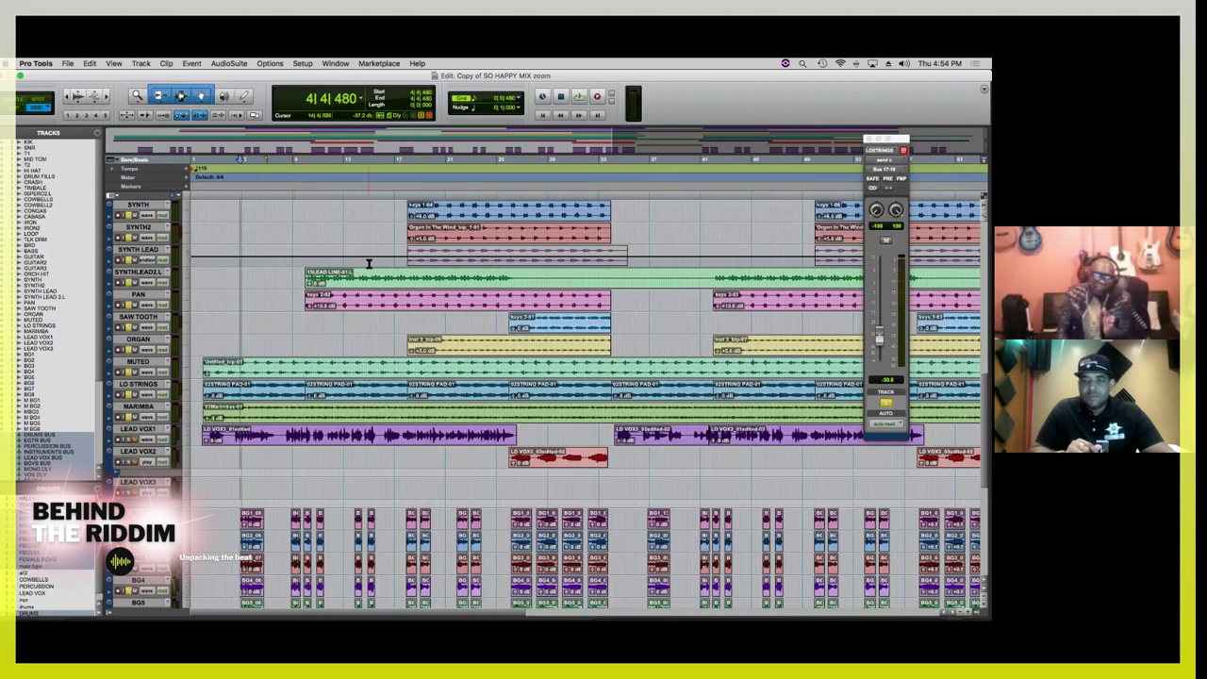
scroll(368, 263, "right", 3)
scroll(369, 263, "right", 12)
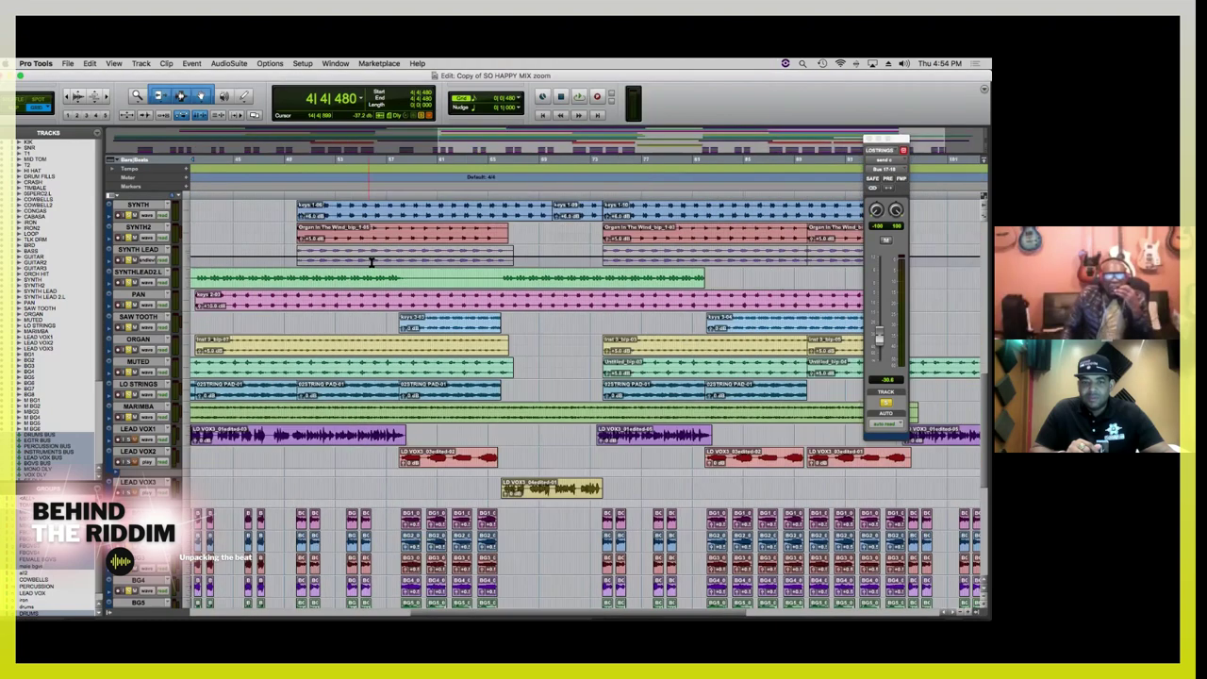
left_click(486, 162)
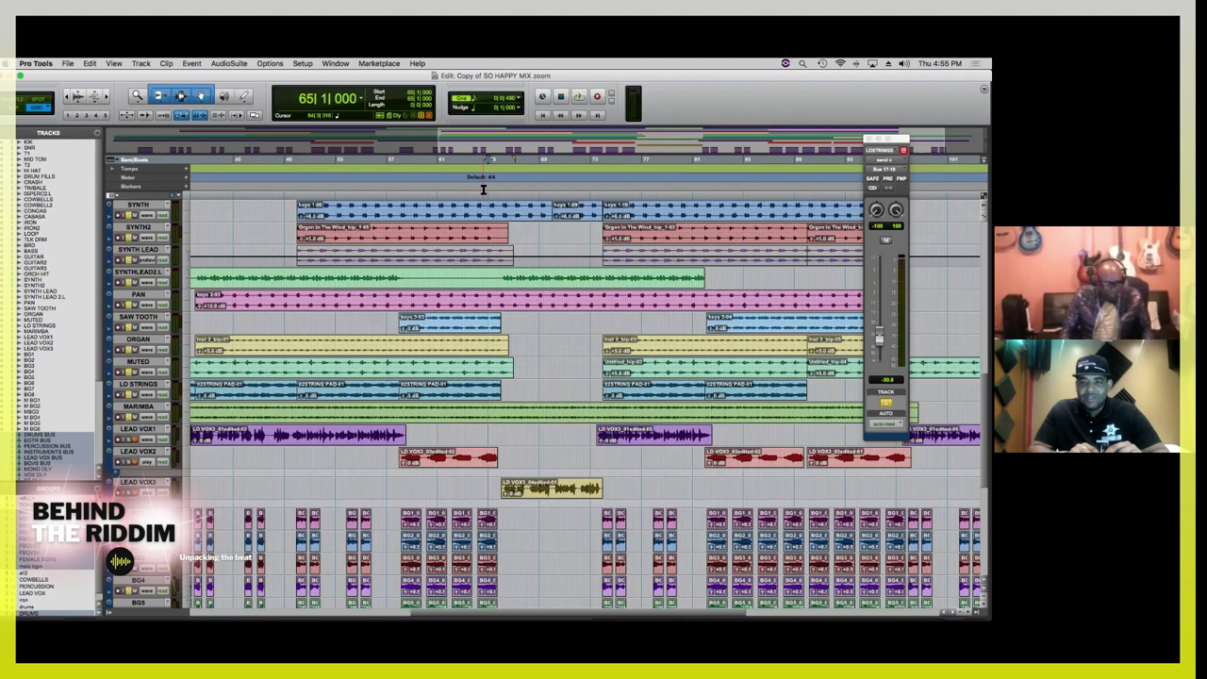
key("space")
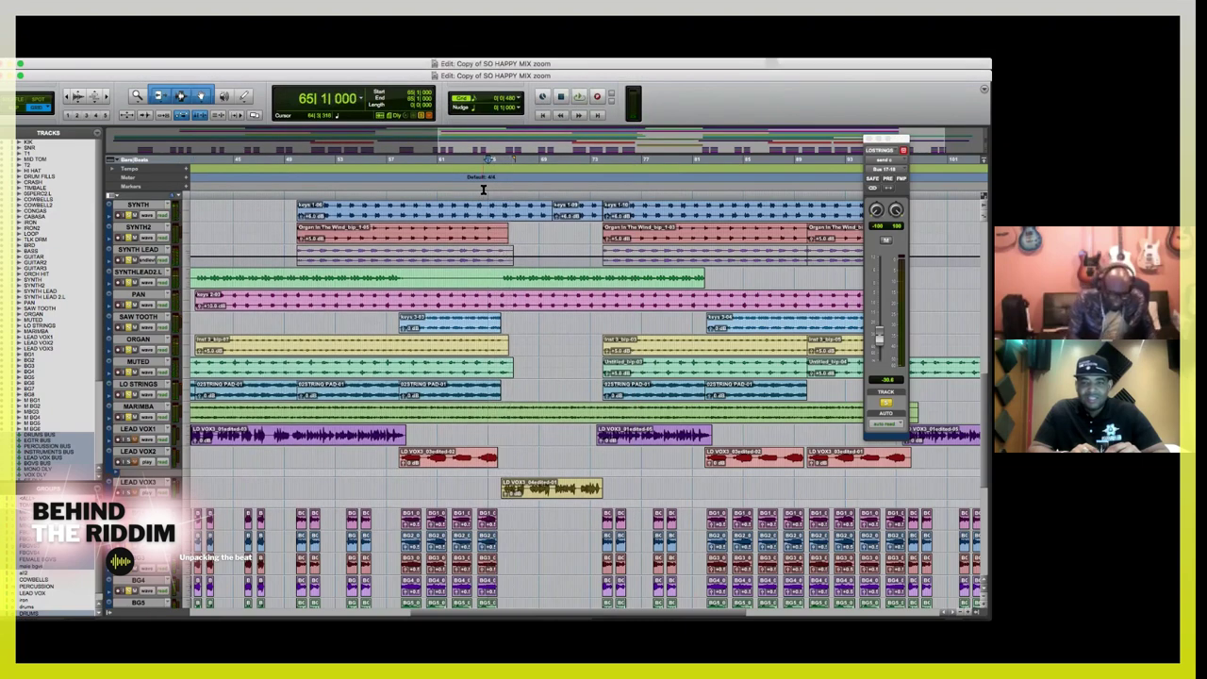
Step: Unsolo the female backing vocals BG1 to BG8 and all the keyboard and melodic tracks in the mixer
key("super+equal")
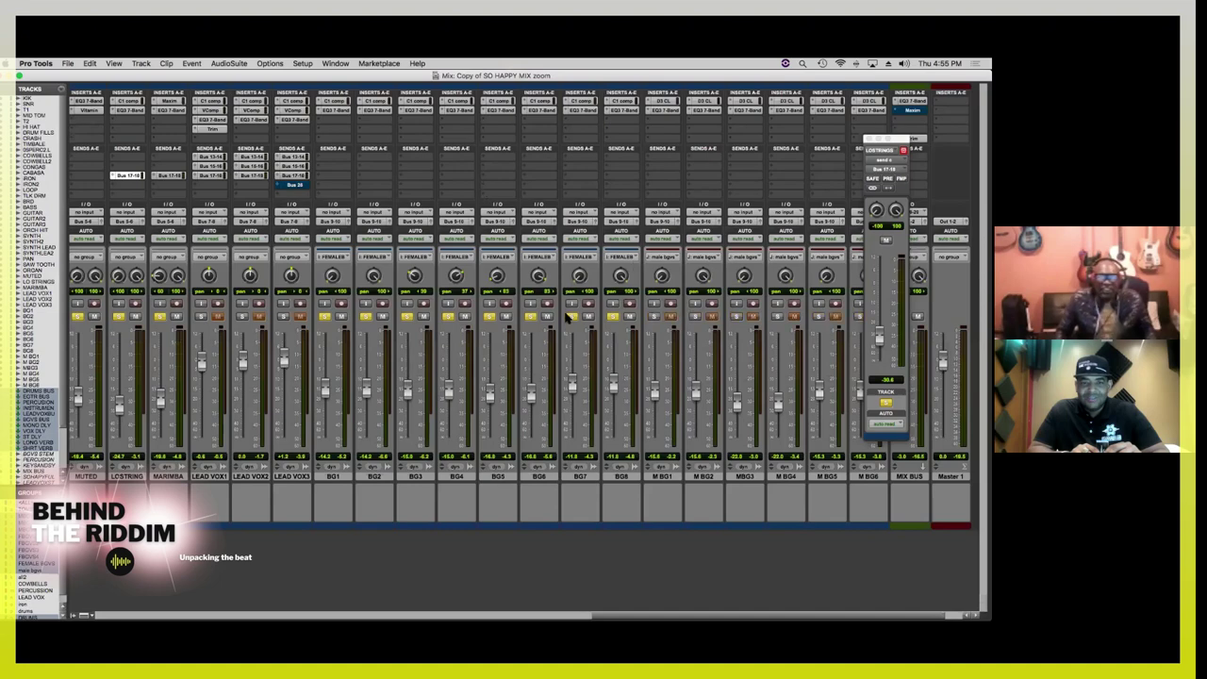
left_click_drag(574, 317, 341, 314)
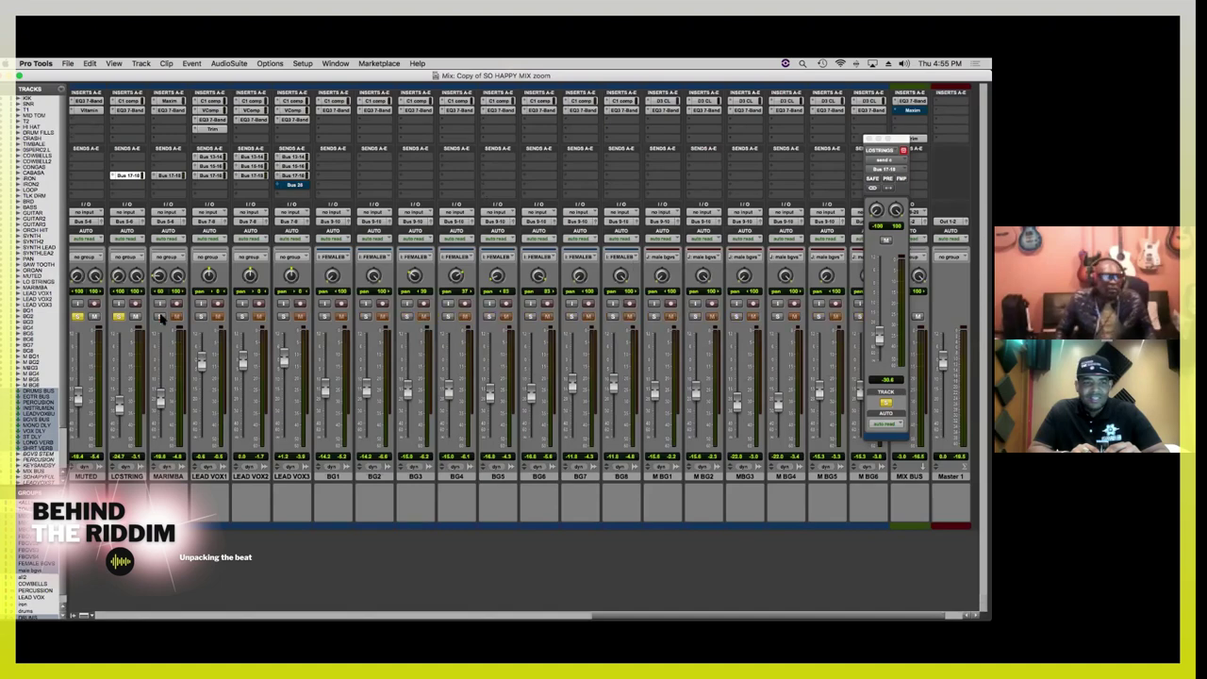
scroll(162, 320, "left", 5)
scroll(386, 328, "left", 5)
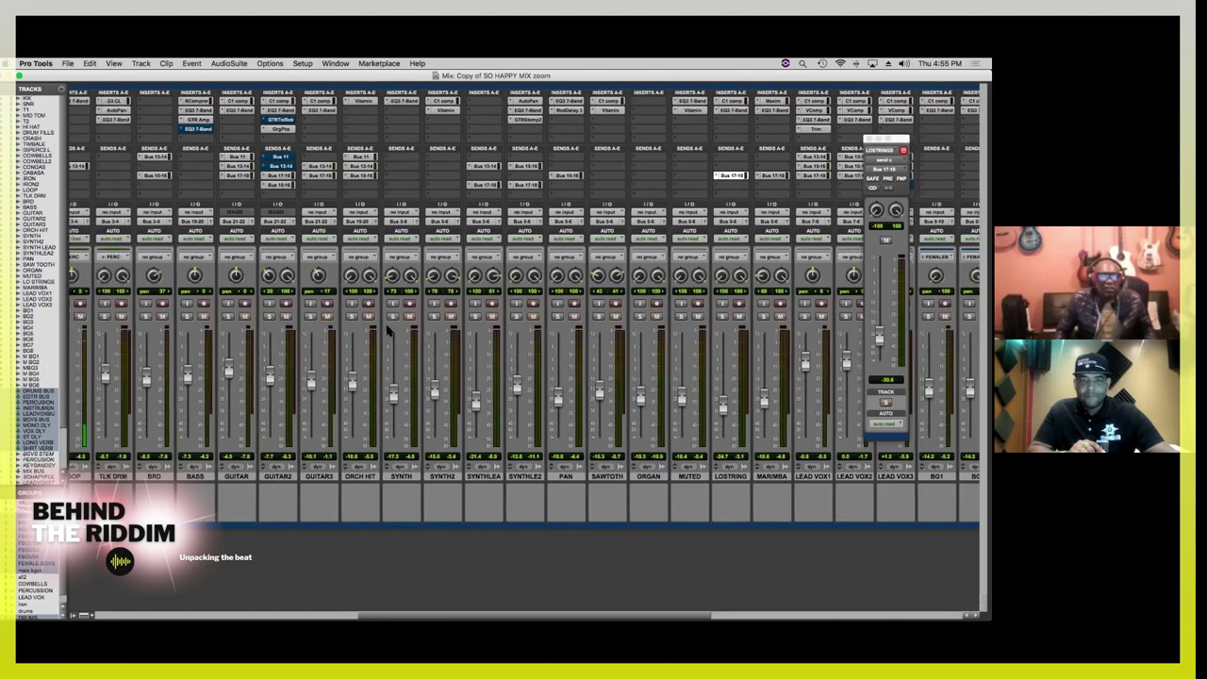
scroll(387, 327, "left", 8)
Step: Solo LEAD VOX3 and listen to its part from 65|1|000 while viewing the Edit window, stopping playback at the end
scroll(369, 329, "right", 8)
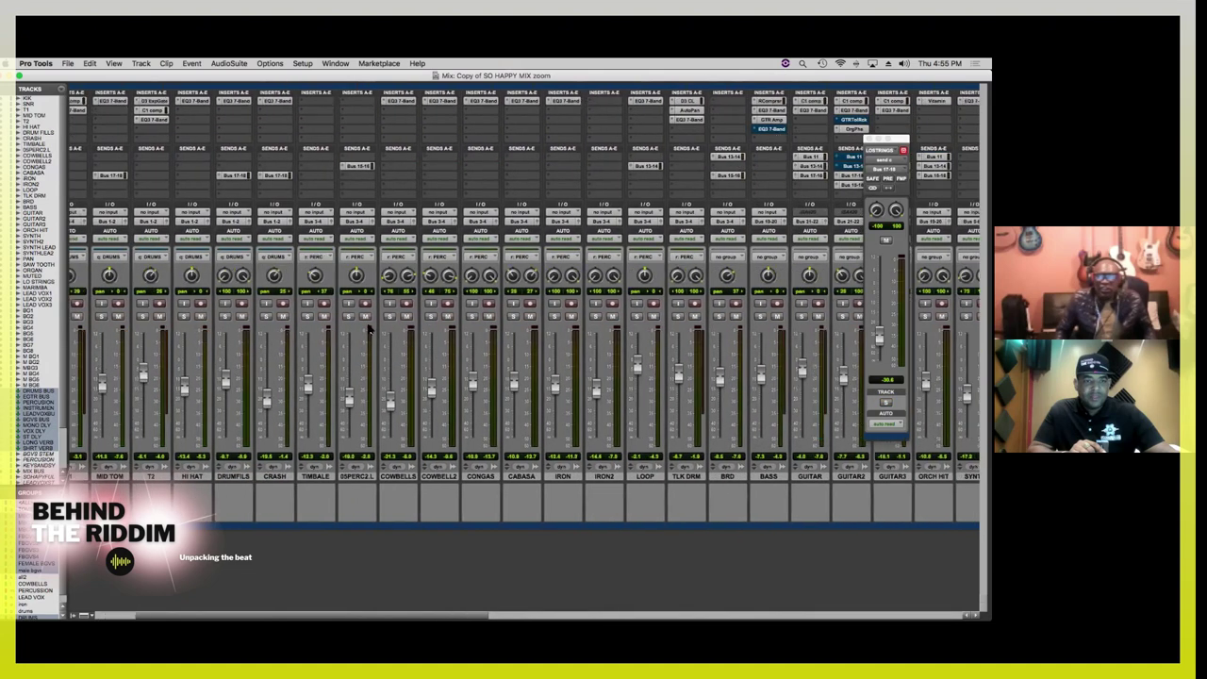
scroll(368, 329, "right", 2)
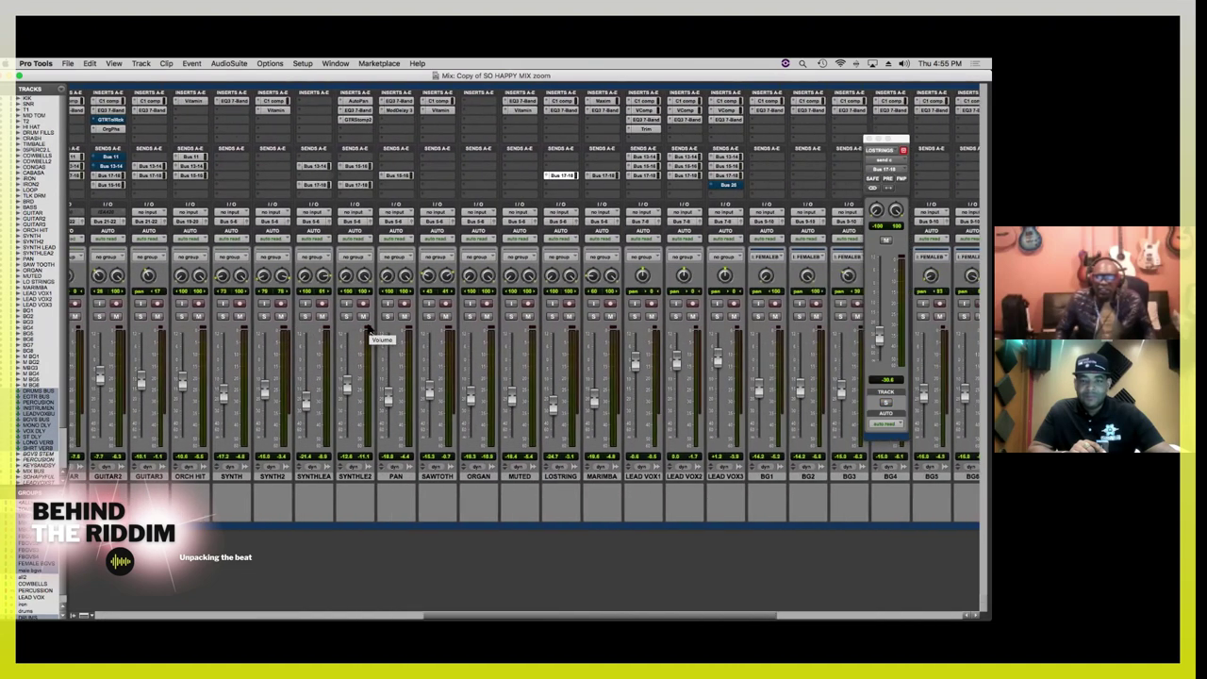
scroll(368, 329, "right", 3)
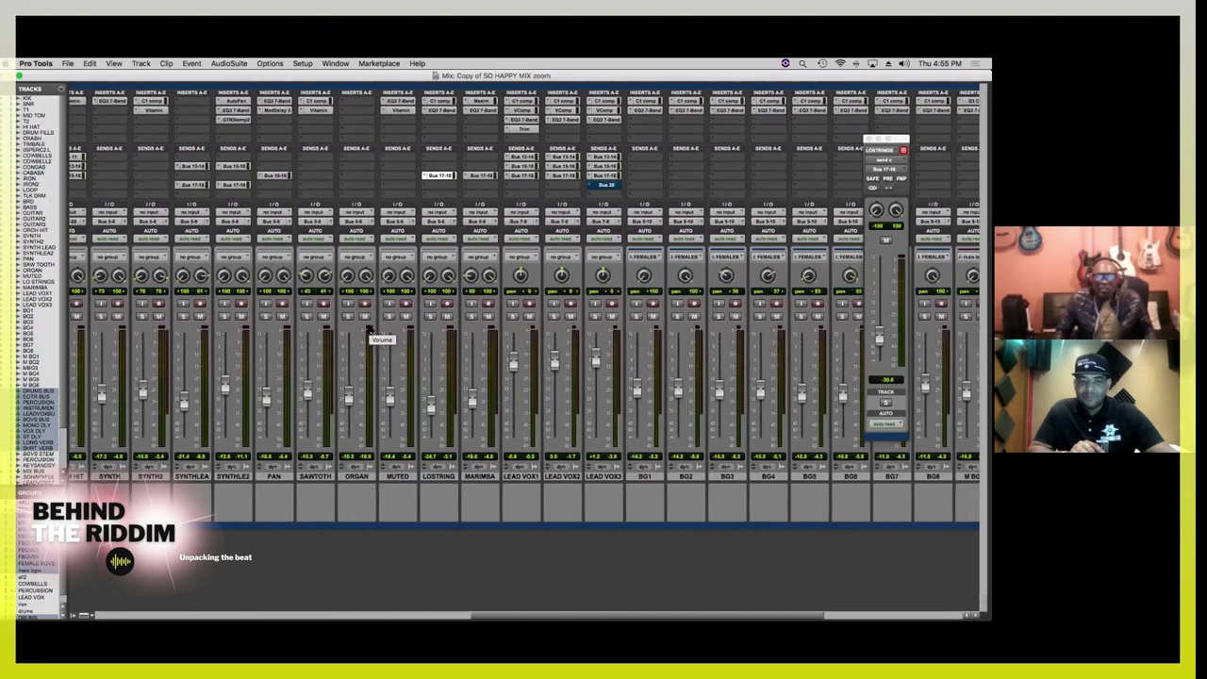
left_click(594, 317)
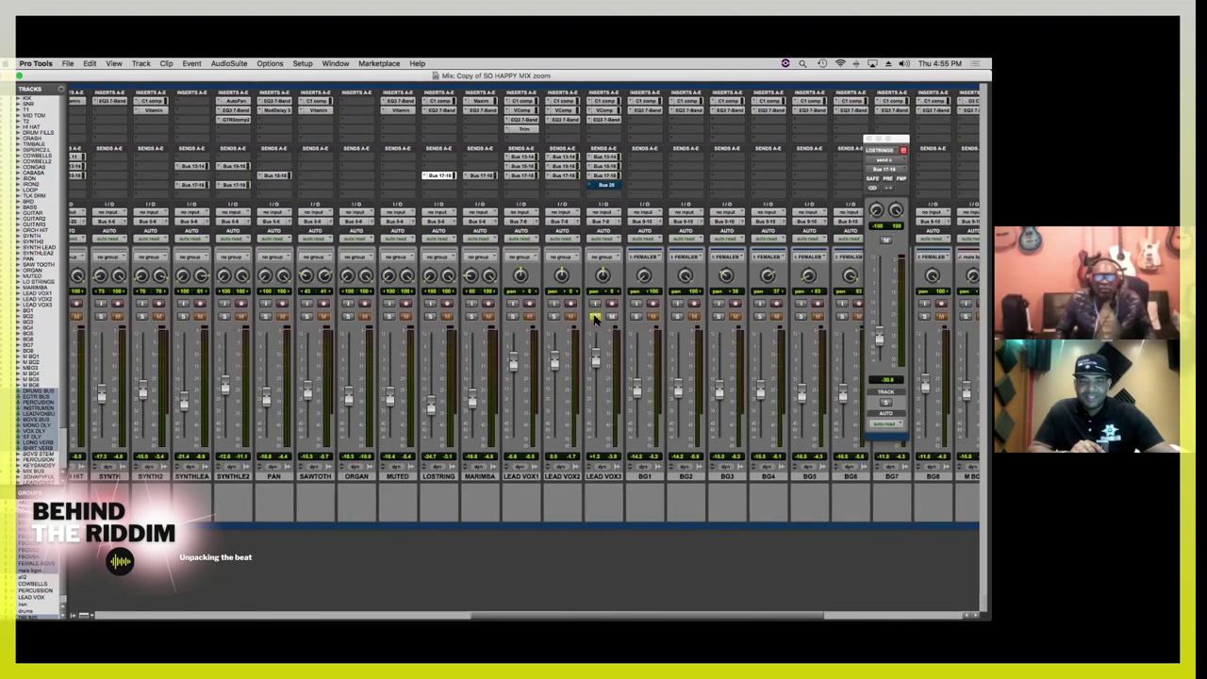
key("super+equal")
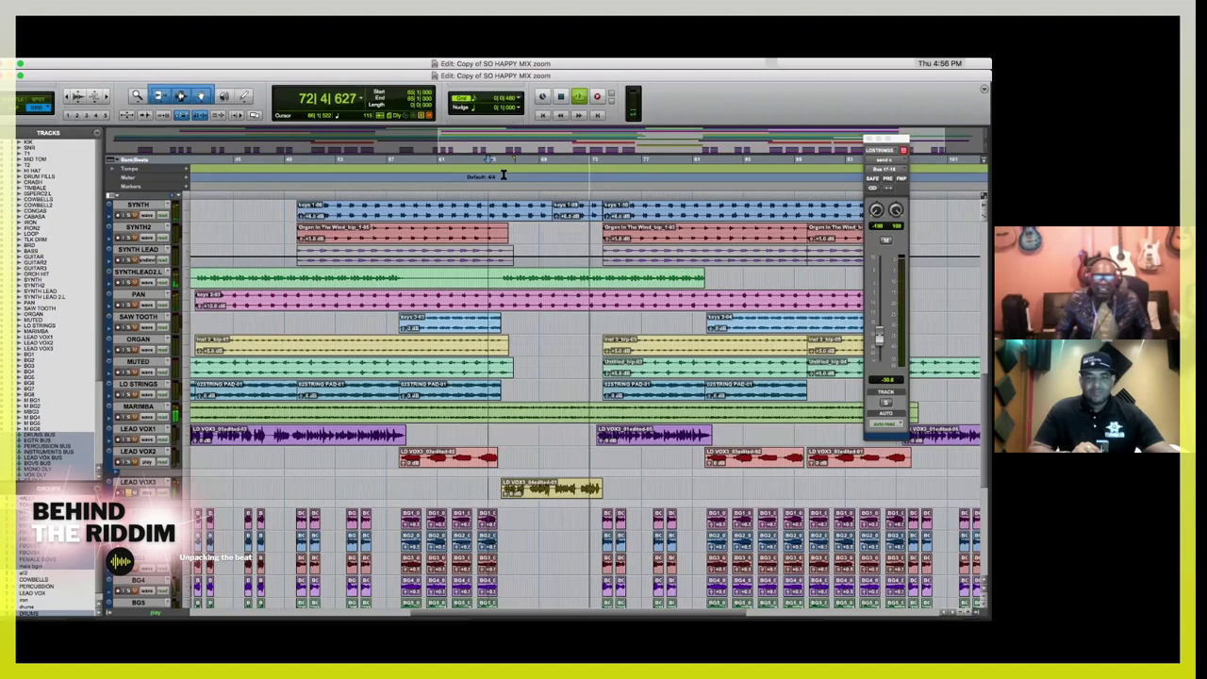
key("space")
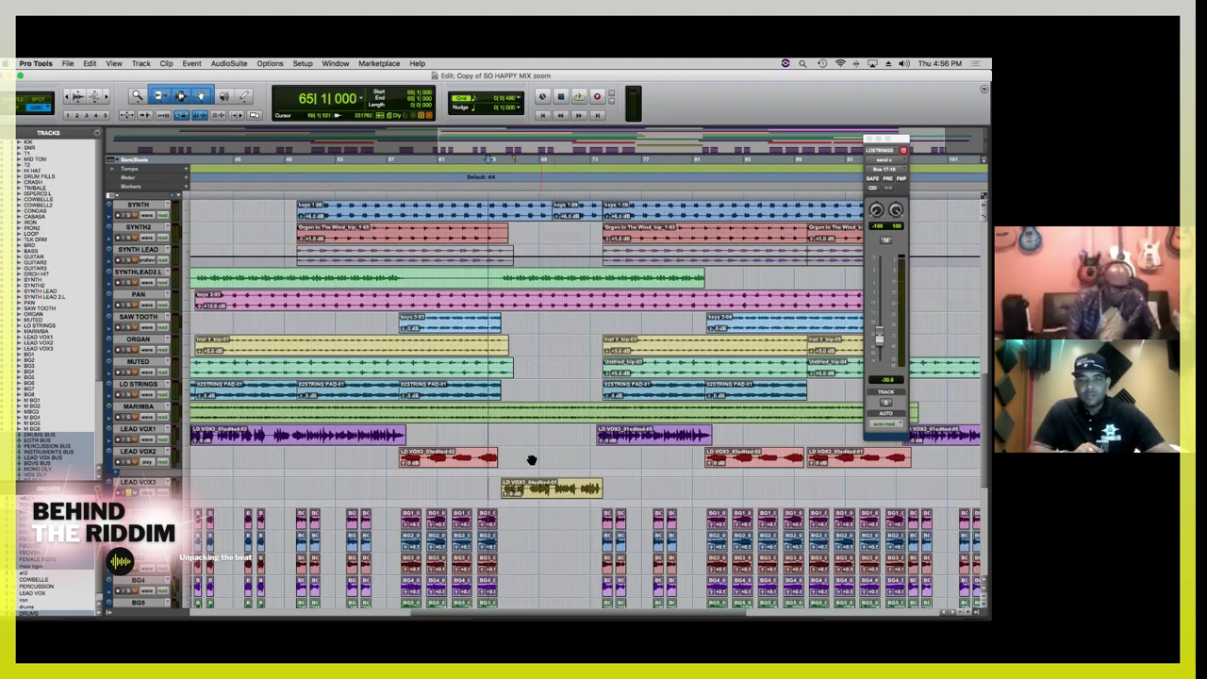
Step: Unsolo LEAD VOX3 in the mixer and start playback of the full mix
key("super+equal")
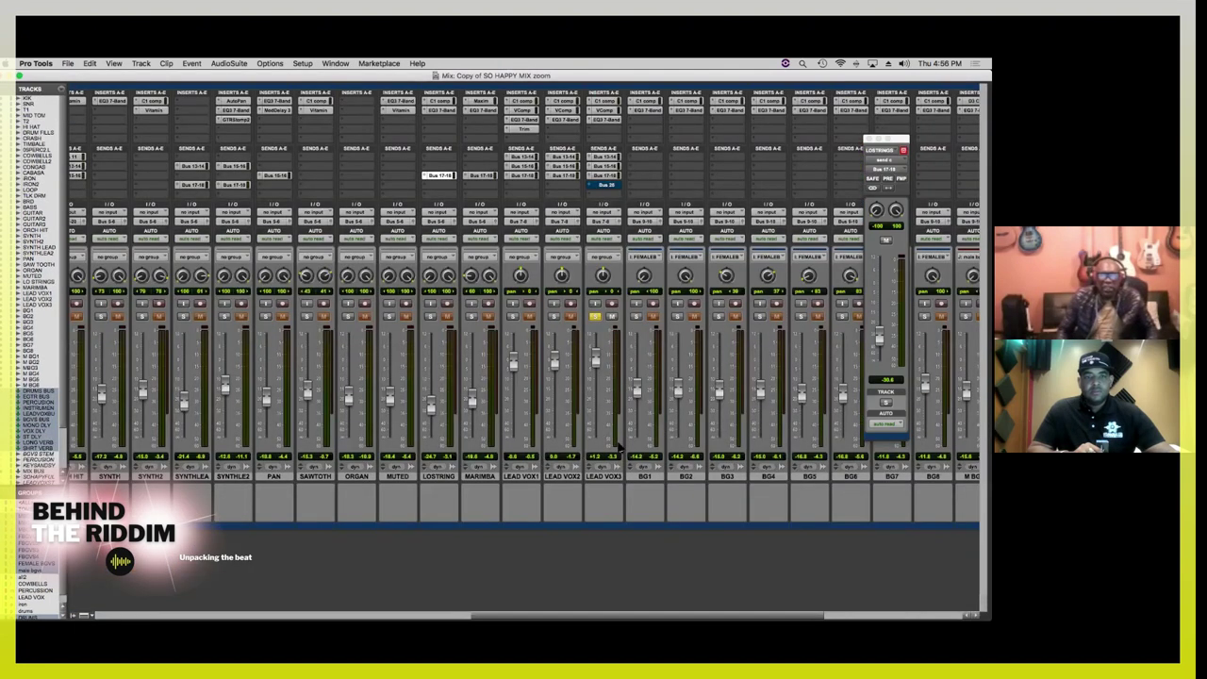
left_click(594, 317)
key("space")
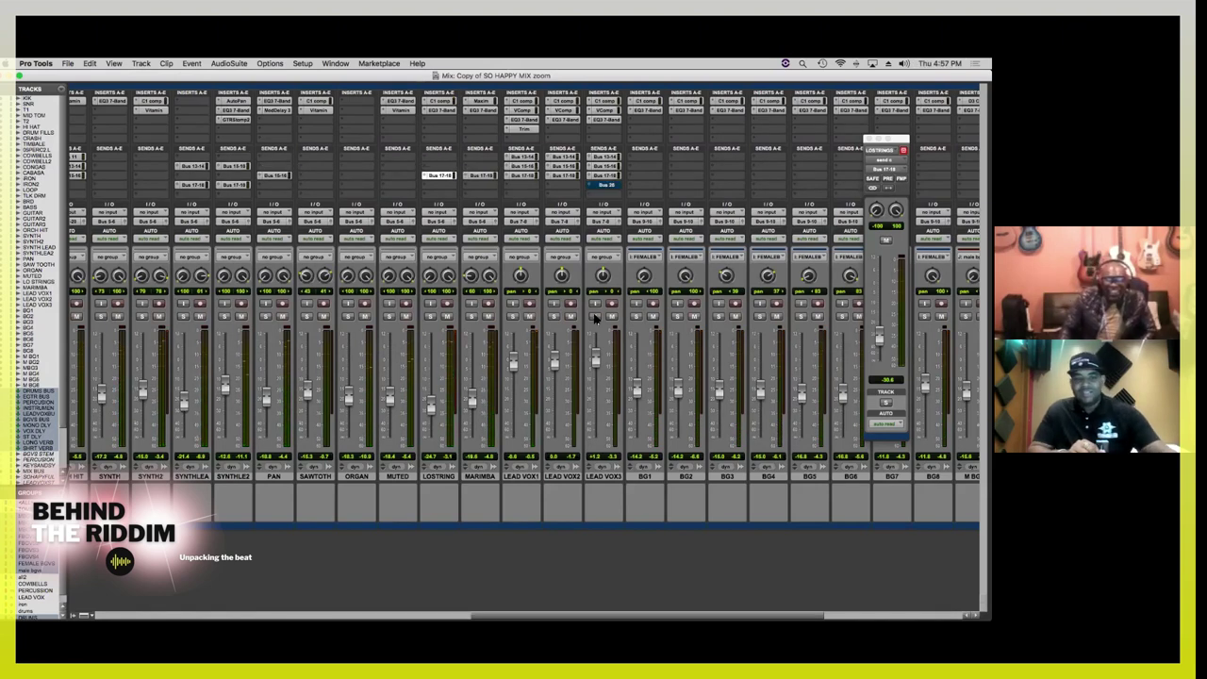
left_click(335, 63)
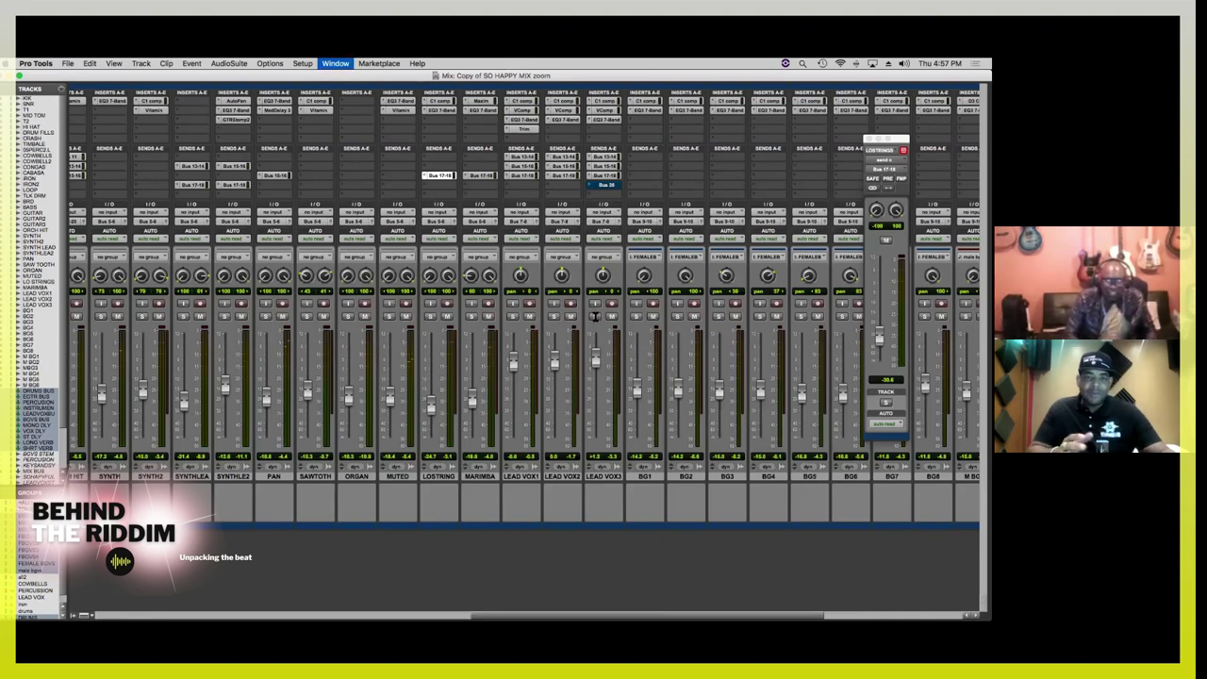